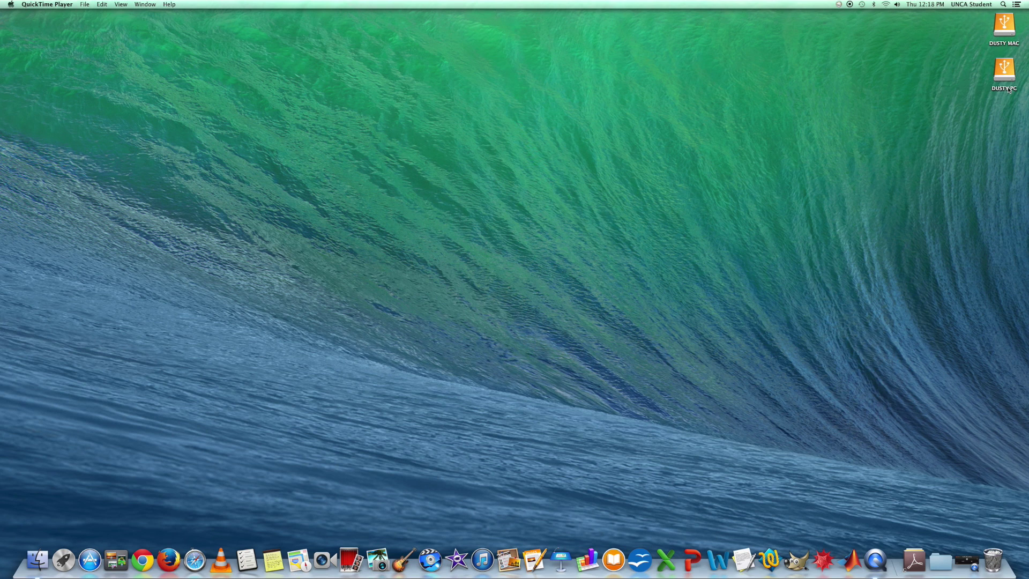
Search the Mac for Final Cut Pro and launch it
{"action": "left_click", "coordinate": [1003, 4]}
{"action": "type", "text": "QUI"}
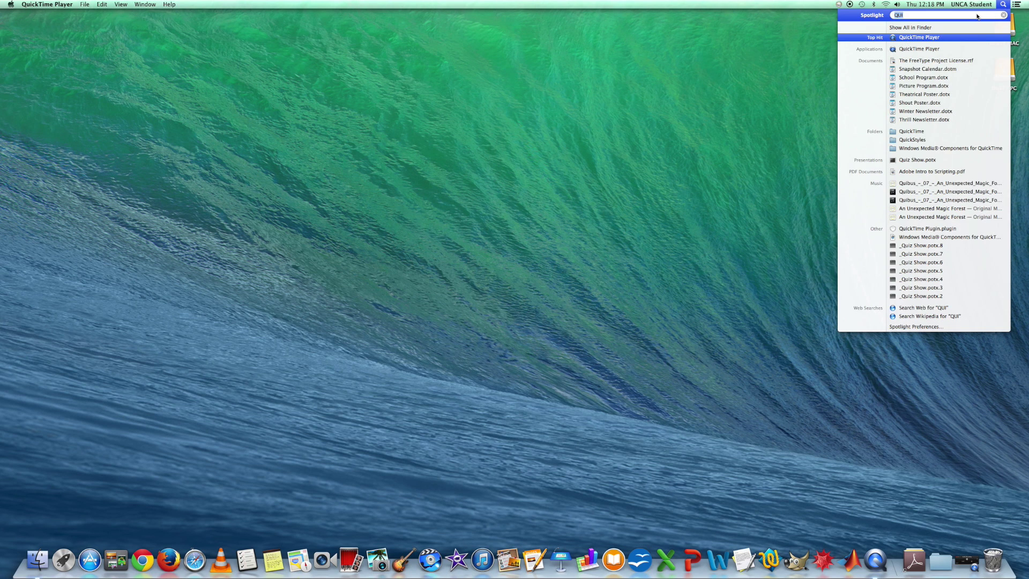
{"action": "key", "text": "BackSpace"}
{"action": "type", "text": "FIN"}
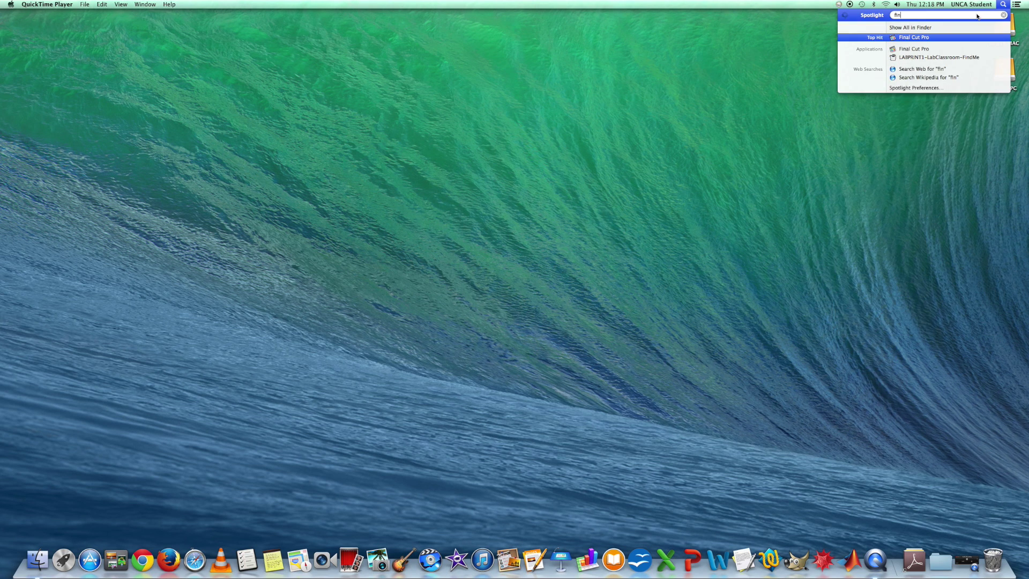
{"action": "key", "text": "Return"}
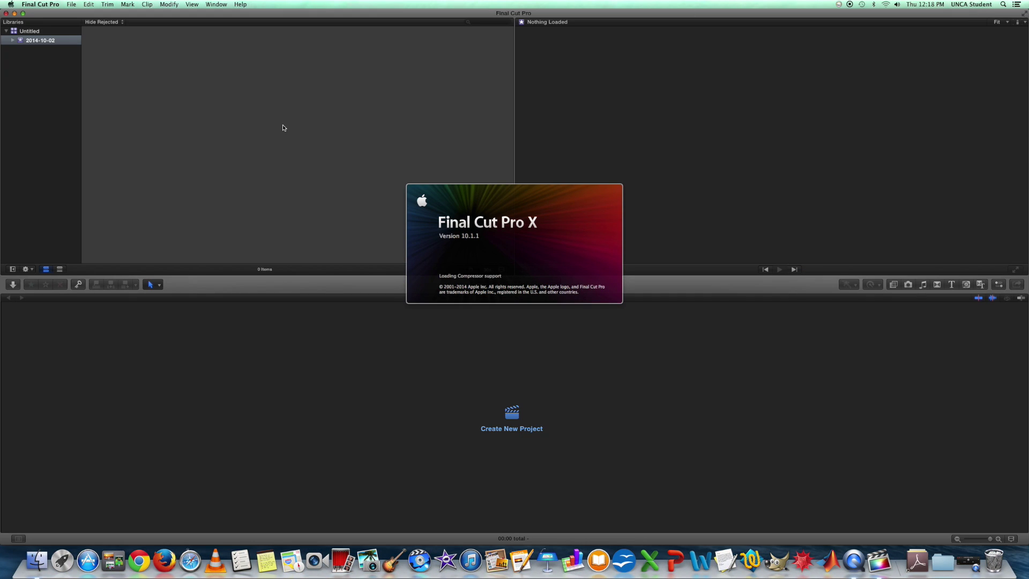
Expand the Untitled library to examine the event inside it, and collapse it again
{"action": "left_click", "coordinate": [7, 32]}
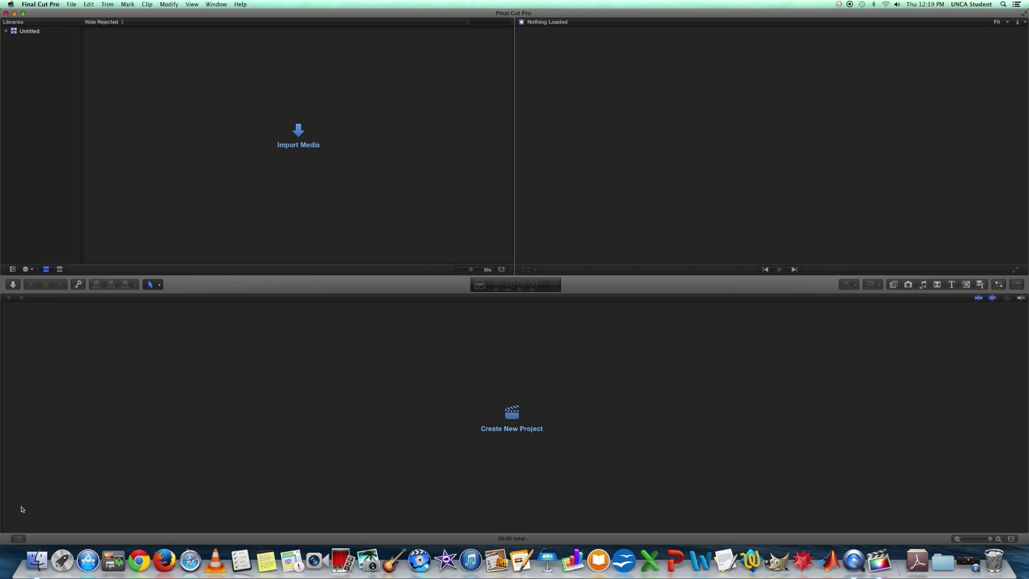
{"action": "left_click", "coordinate": [6, 31]}
{"action": "left_click", "coordinate": [6, 32]}
{"action": "left_click", "coordinate": [29, 32]}
{"action": "left_click", "coordinate": [6, 31]}
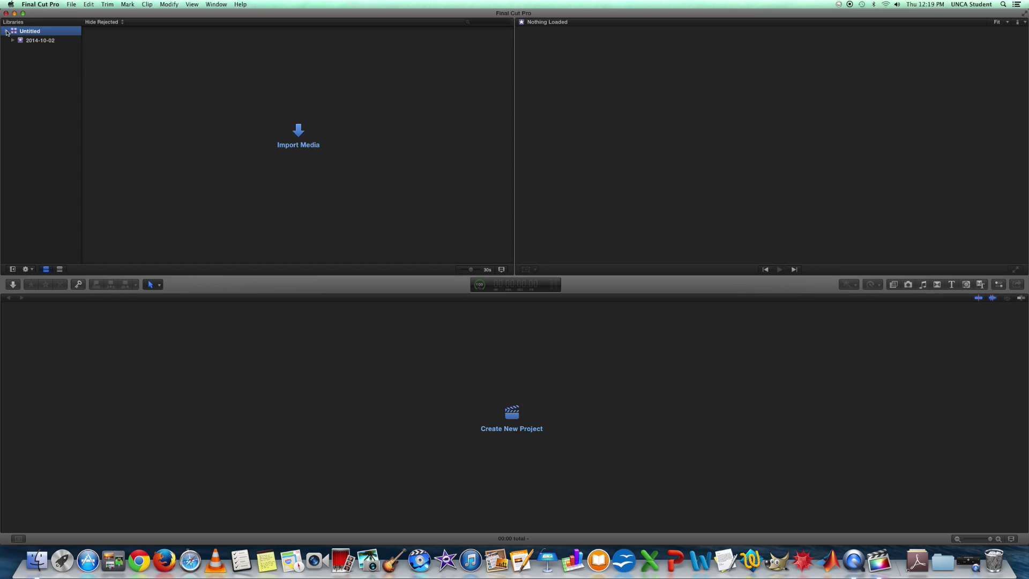
{"action": "left_click", "coordinate": [7, 32]}
{"action": "left_click", "coordinate": [71, 4]}
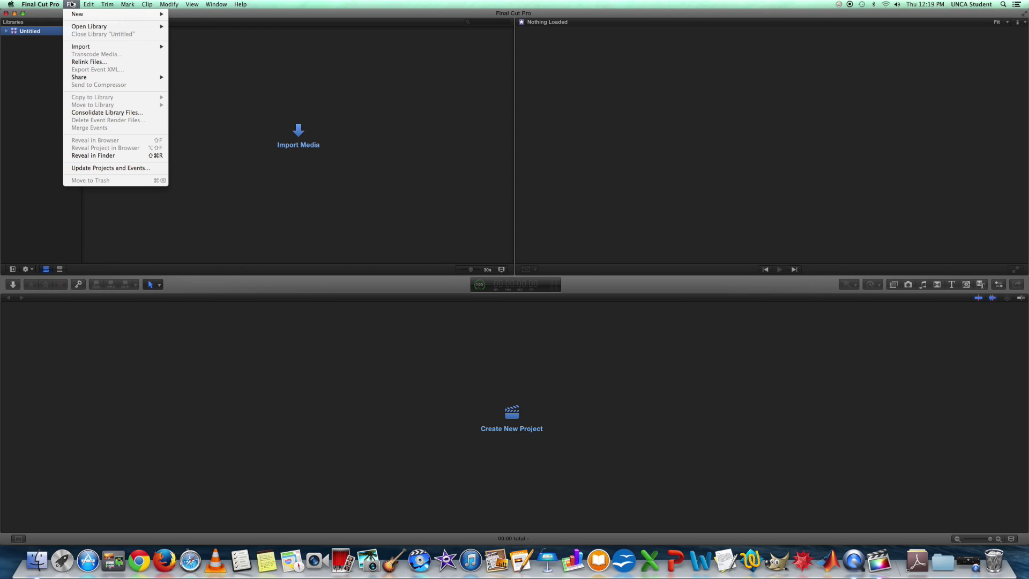
{"action": "left_click", "coordinate": [35, 36]}
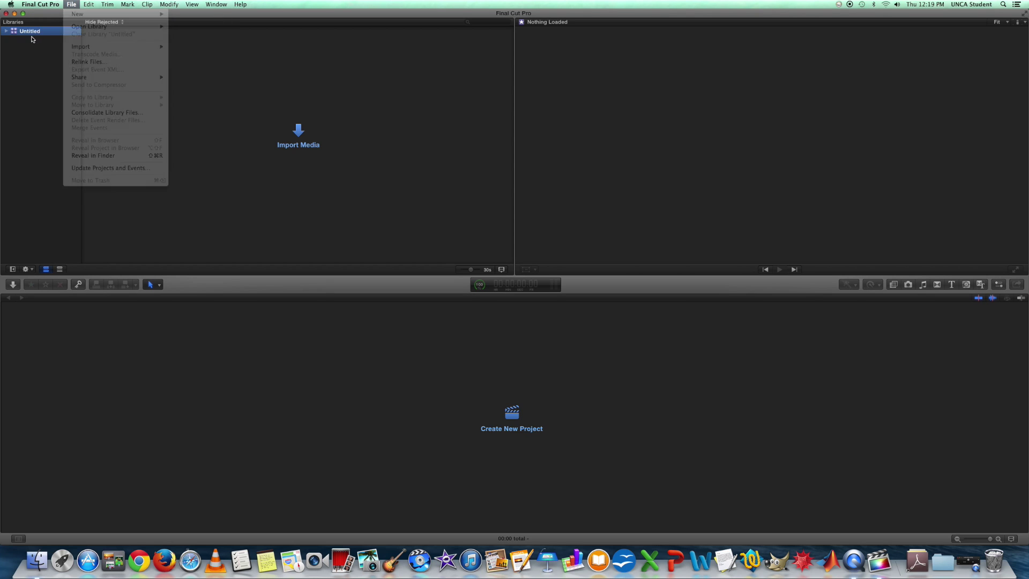
Create a new library named Practice, saved on the DUSTY MAC drive
{"action": "left_click", "coordinate": [73, 4]}
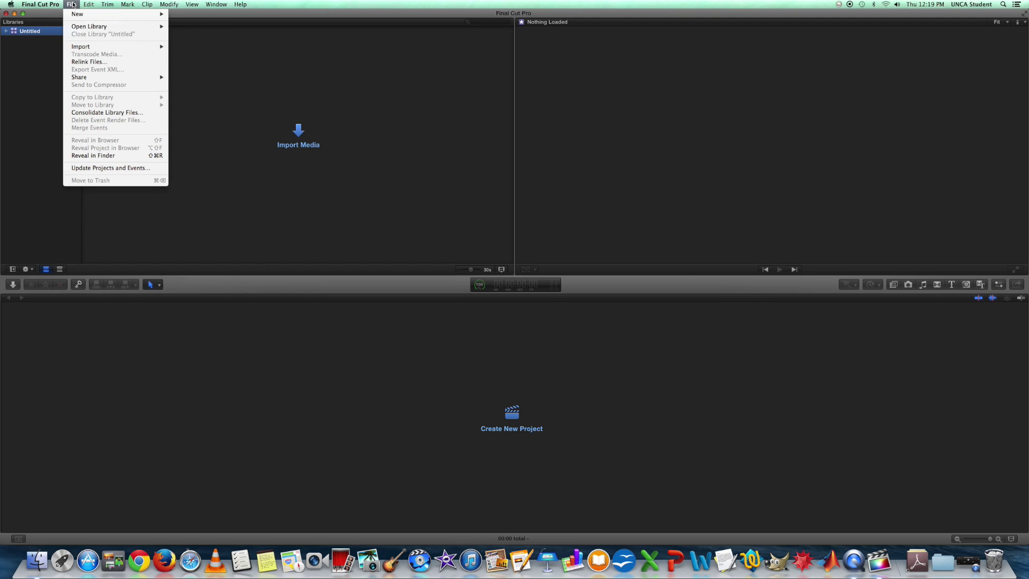
{"action": "mouse_move", "coordinate": [95, 29]}
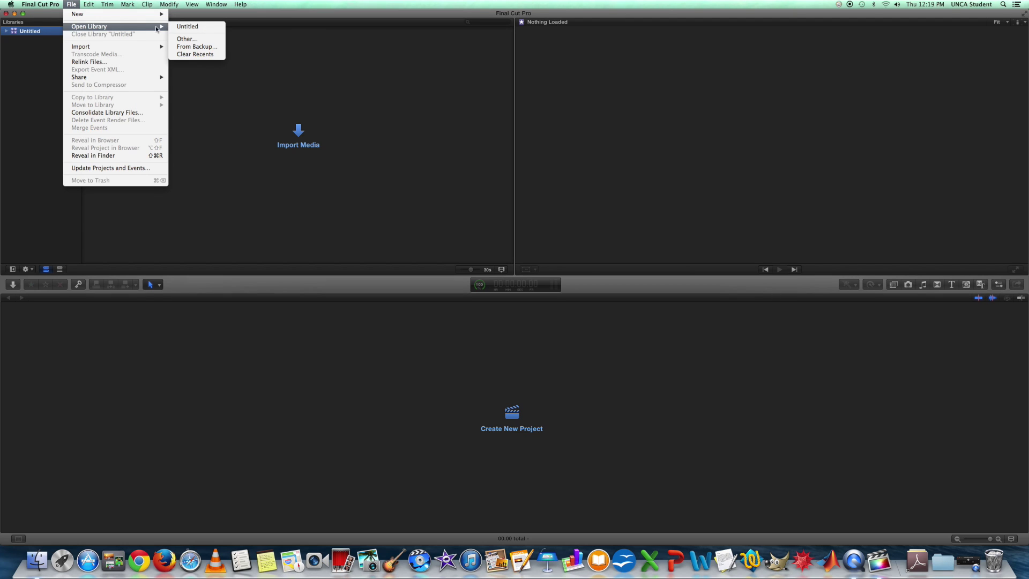
{"action": "left_click", "coordinate": [192, 42]}
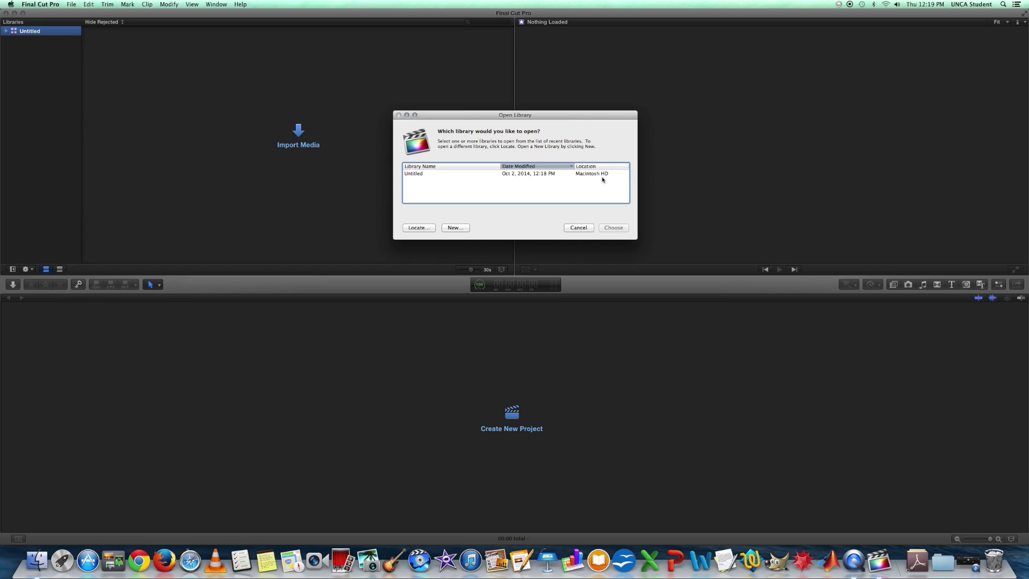
{"action": "left_click", "coordinate": [455, 227]}
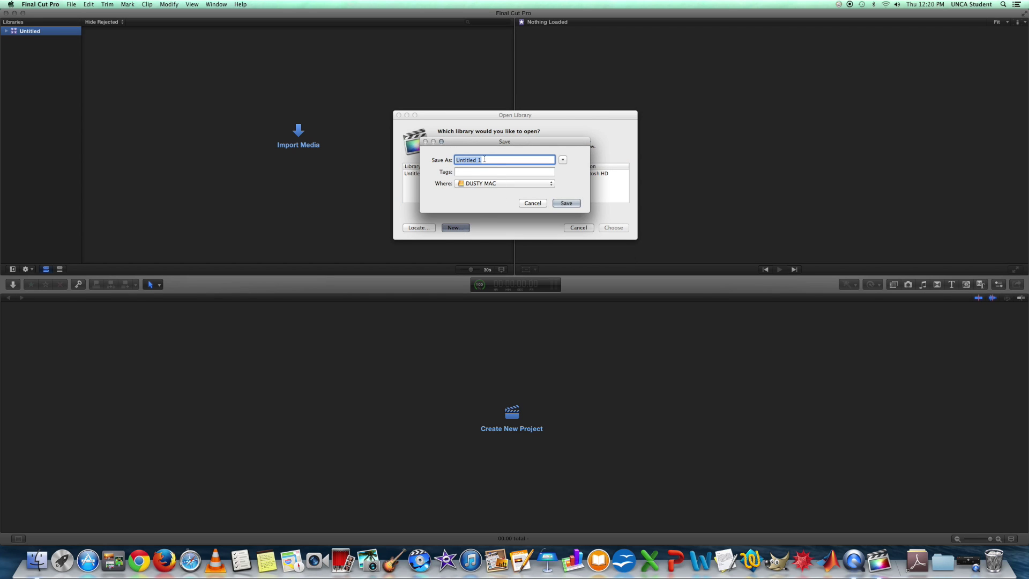
{"action": "left_click", "coordinate": [552, 184]}
{"action": "left_click", "coordinate": [550, 185]}
{"action": "left_click", "coordinate": [550, 185]}
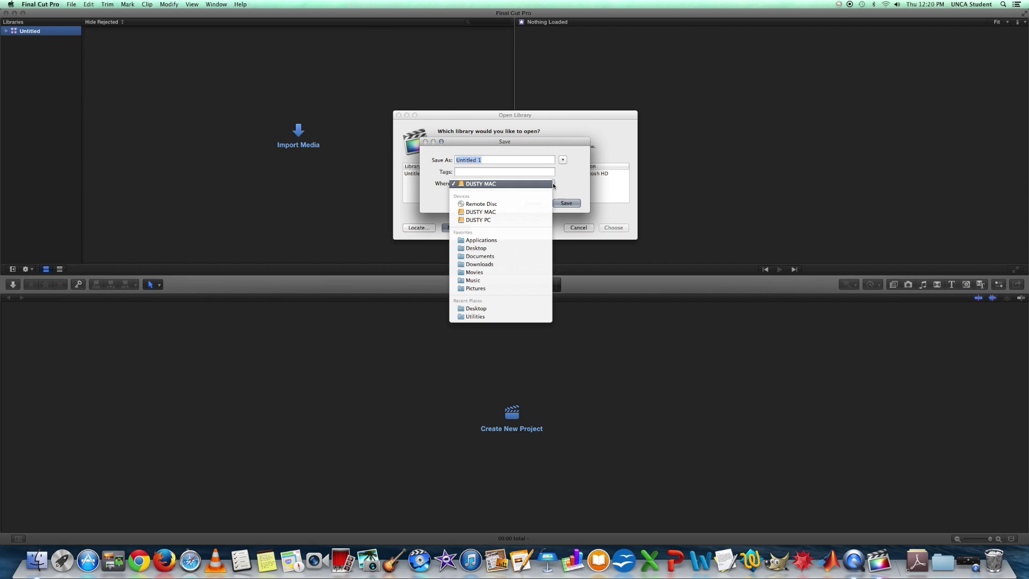
{"action": "left_click", "coordinate": [493, 212]}
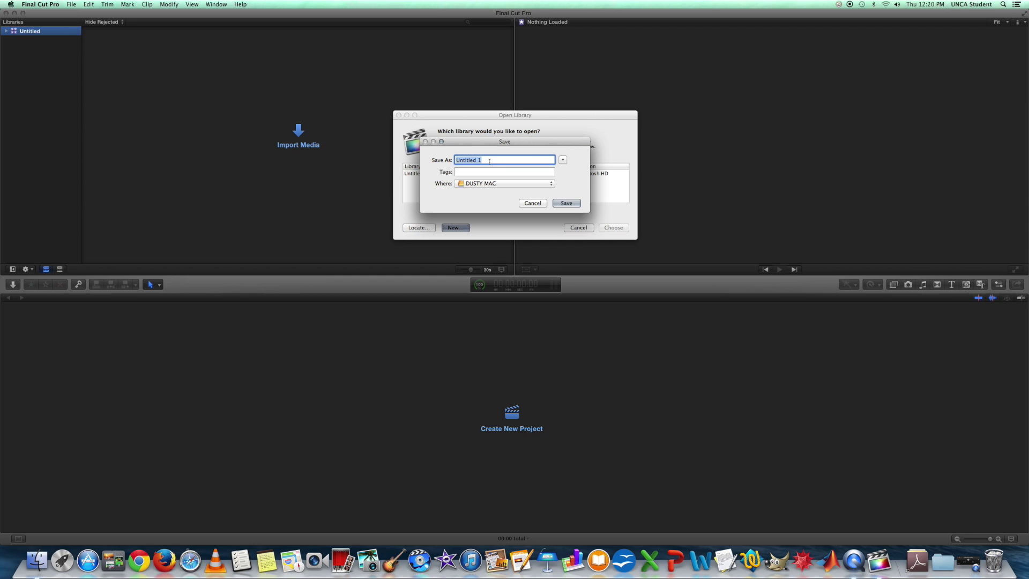
{"action": "key", "text": "BackSpace"}
{"action": "type", "text": "Practice"}
{"action": "left_click", "coordinate": [567, 203]}
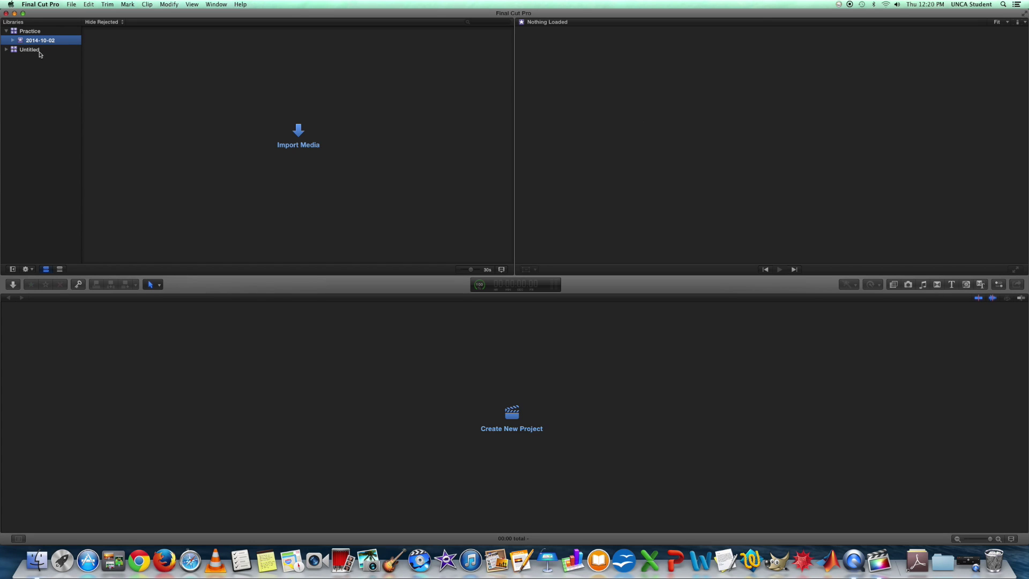
Keep the Untitled library collapsed, expand the Practice library and select its 2014-10-02 event
{"action": "left_click", "coordinate": [6, 32]}
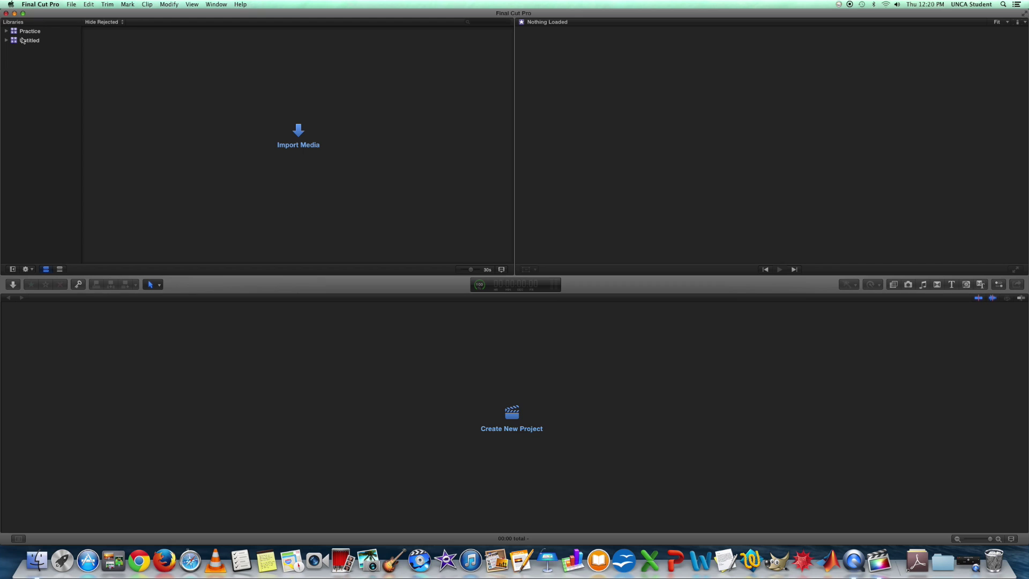
{"action": "left_click", "coordinate": [6, 41]}
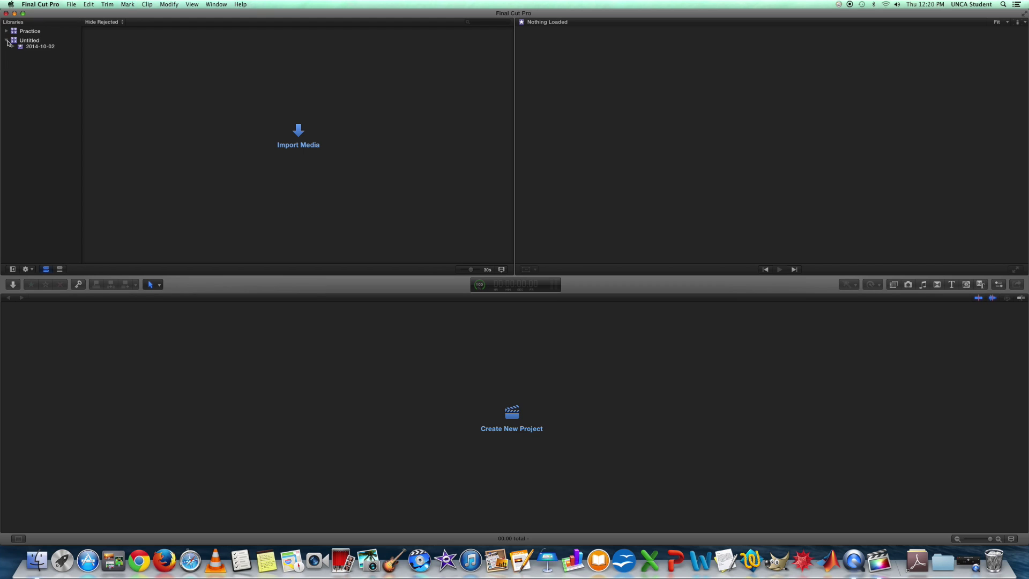
{"action": "left_click", "coordinate": [37, 41]}
{"action": "left_click", "coordinate": [7, 41]}
{"action": "left_click", "coordinate": [6, 31]}
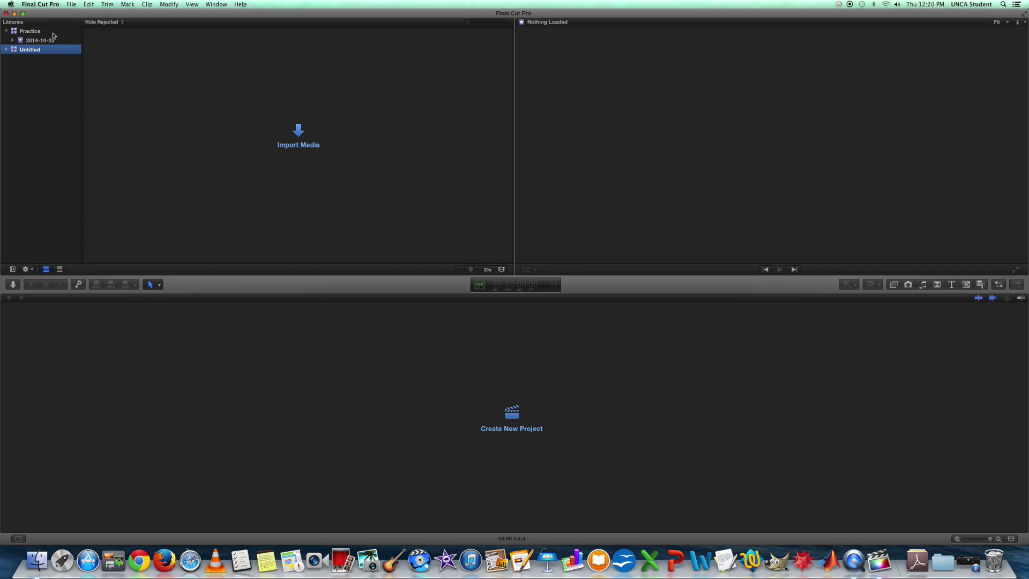
{"action": "left_click", "coordinate": [18, 41]}
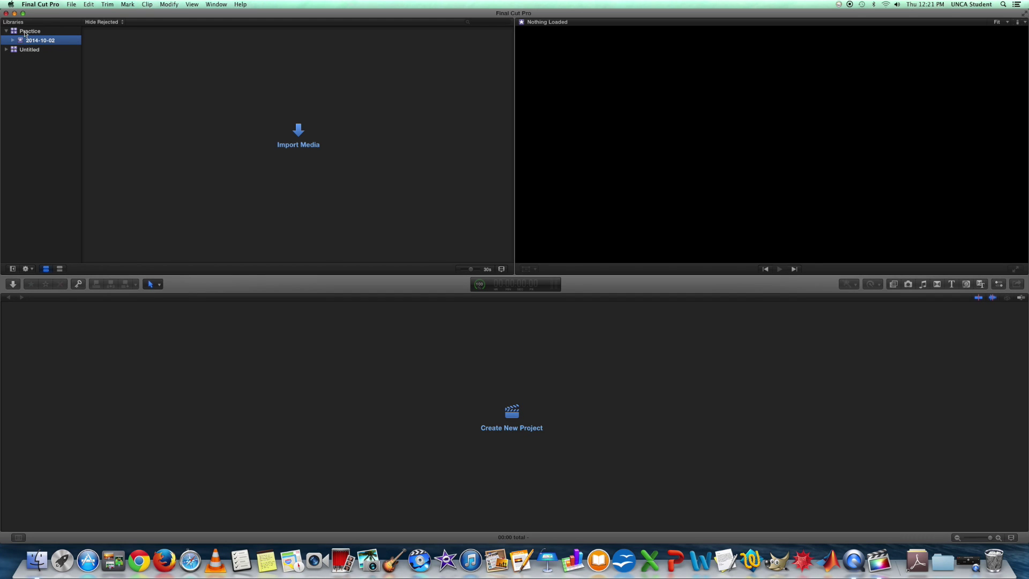
Create a new project named Practice in the 2014-10-02 event with the automatic settings
{"action": "left_click", "coordinate": [72, 5]}
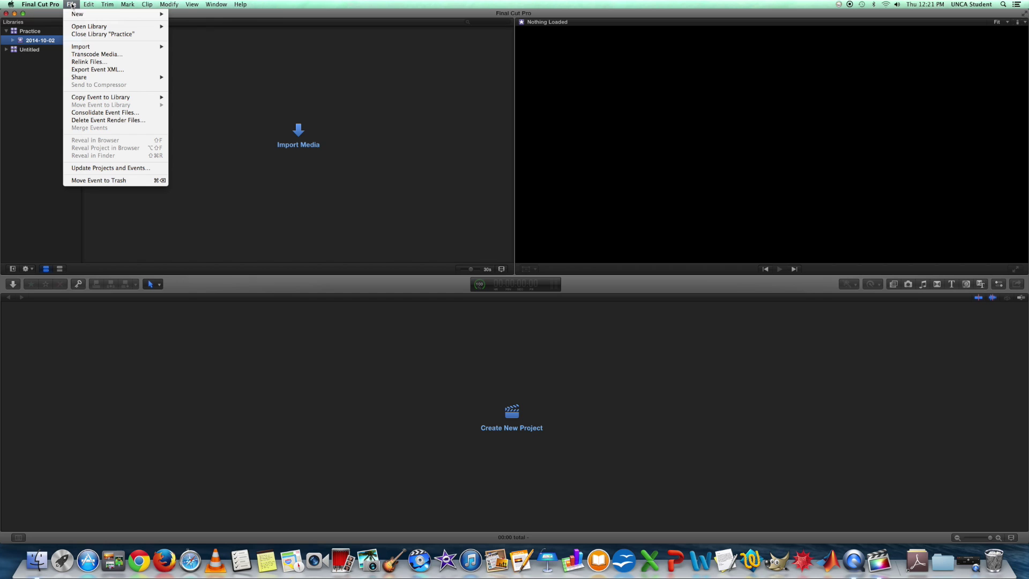
{"action": "mouse_move", "coordinate": [92, 14]}
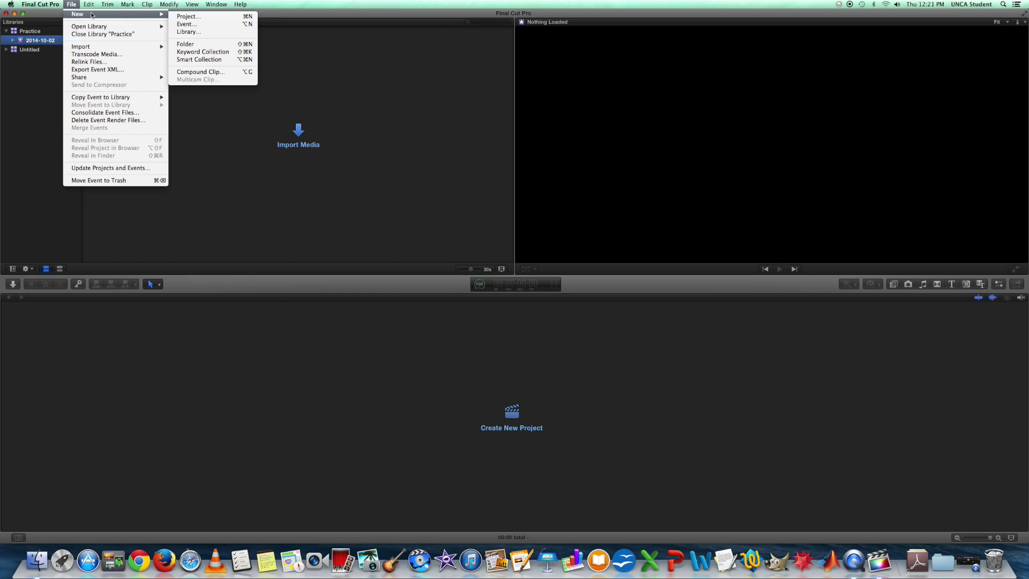
{"action": "left_click", "coordinate": [202, 17]}
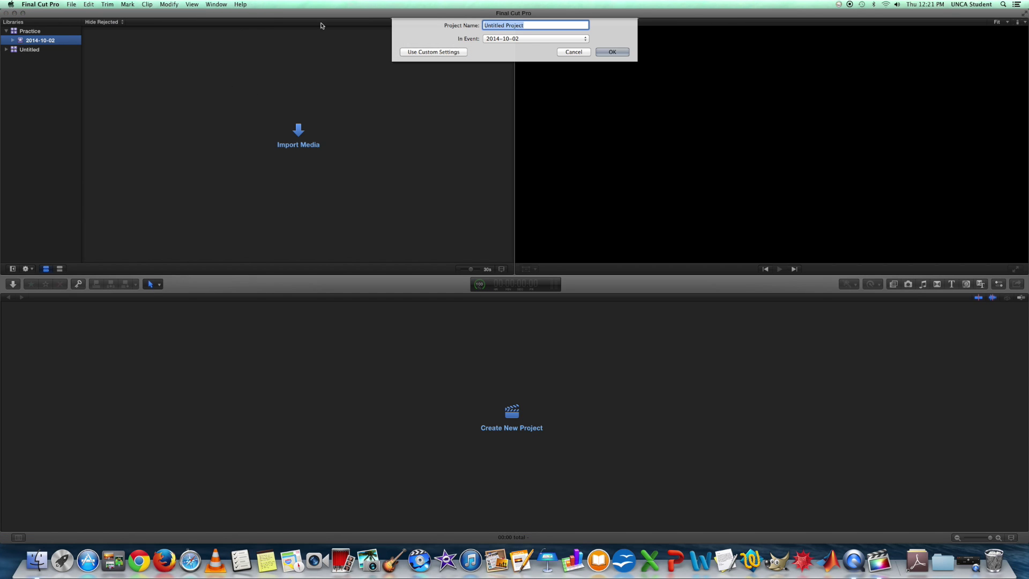
{"action": "key", "text": "BackSpace"}
{"action": "type", "text": "Practice"}
{"action": "key", "text": "Return"}
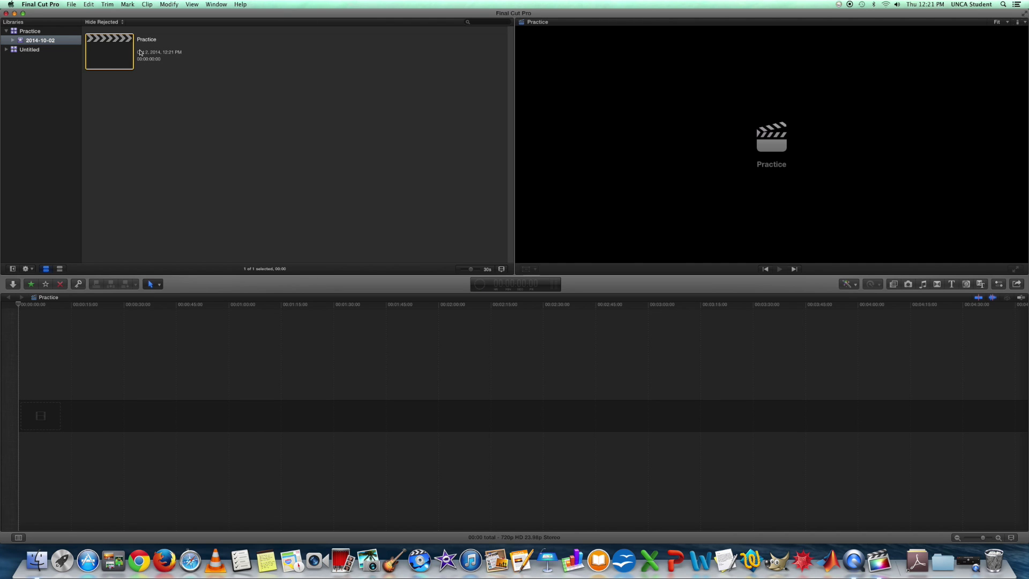
Select the Practice project in the 2014-10-02 event and place the playhead near the timeline's start, at timecode 1:20
{"action": "left_click", "coordinate": [114, 53]}
{"action": "left_click", "coordinate": [6, 31]}
{"action": "left_click", "coordinate": [7, 31]}
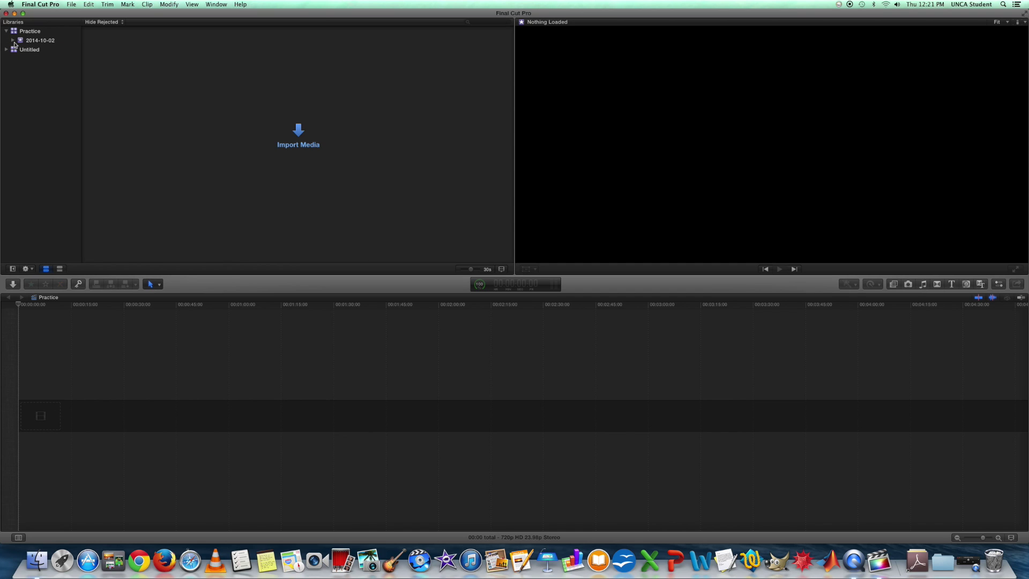
{"action": "left_click", "coordinate": [28, 52]}
{"action": "left_click", "coordinate": [34, 43]}
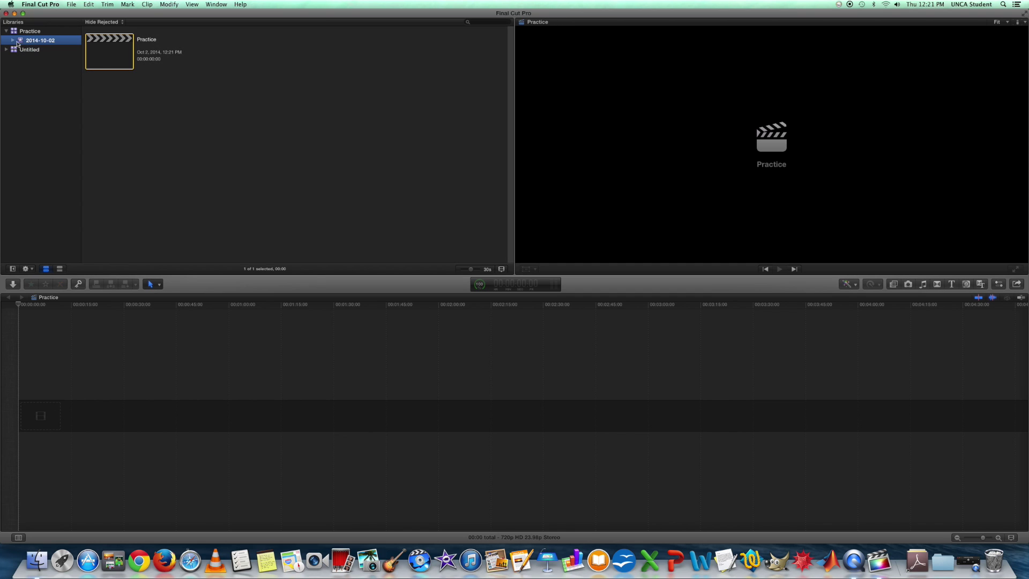
{"action": "left_click", "coordinate": [130, 43]}
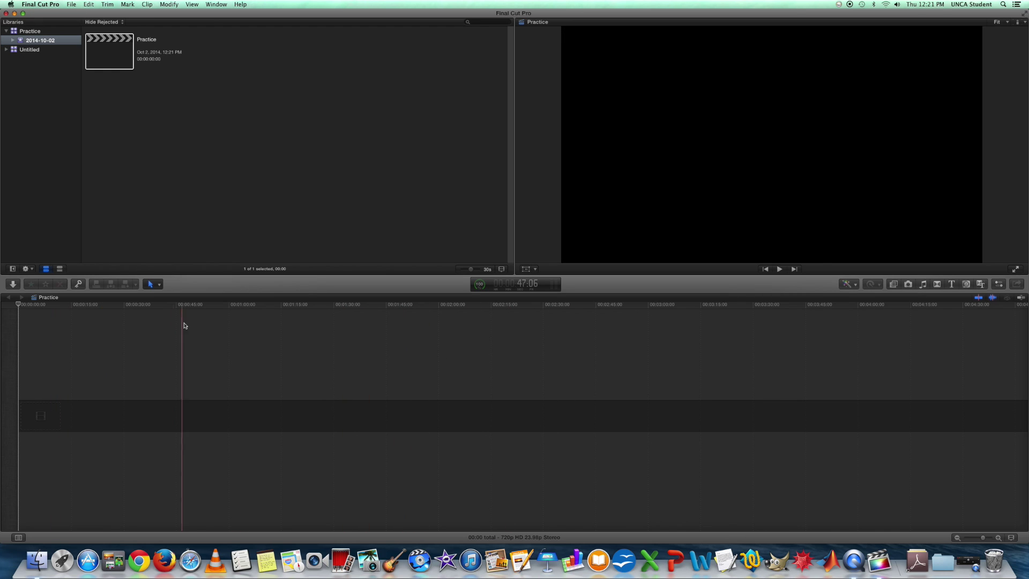
{"action": "left_click", "coordinate": [269, 339]}
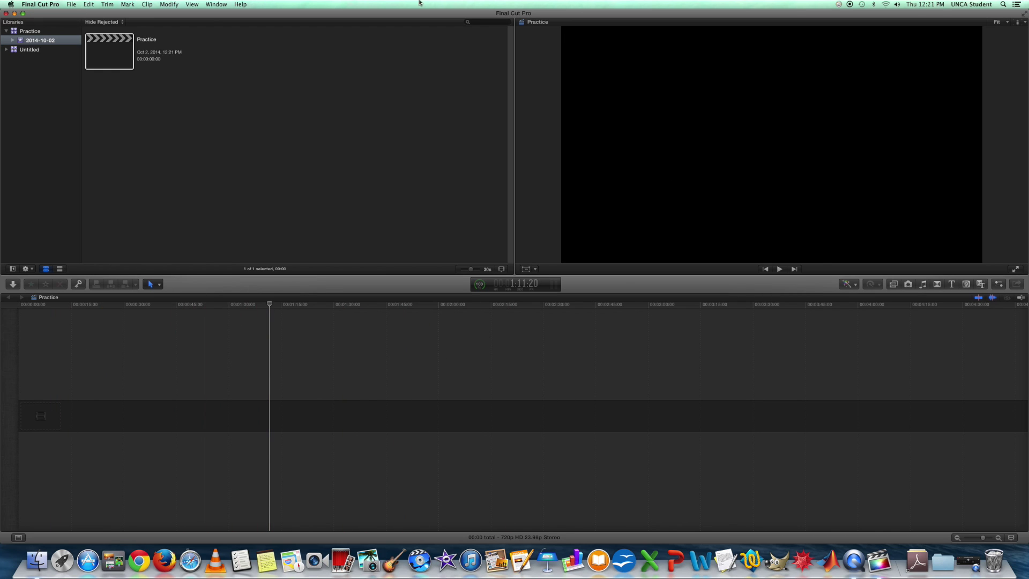
{"action": "left_click", "coordinate": [24, 318]}
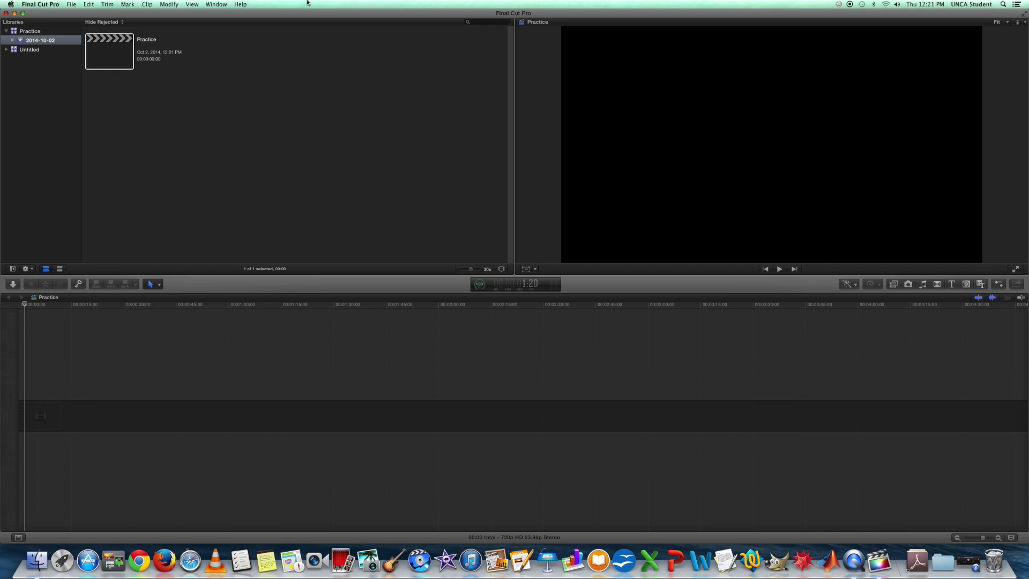
Import the five career center JPEG images from the DUSTY MAC drive into event 2014-10-02, copying the files into the Practice library
{"action": "left_click", "coordinate": [71, 5]}
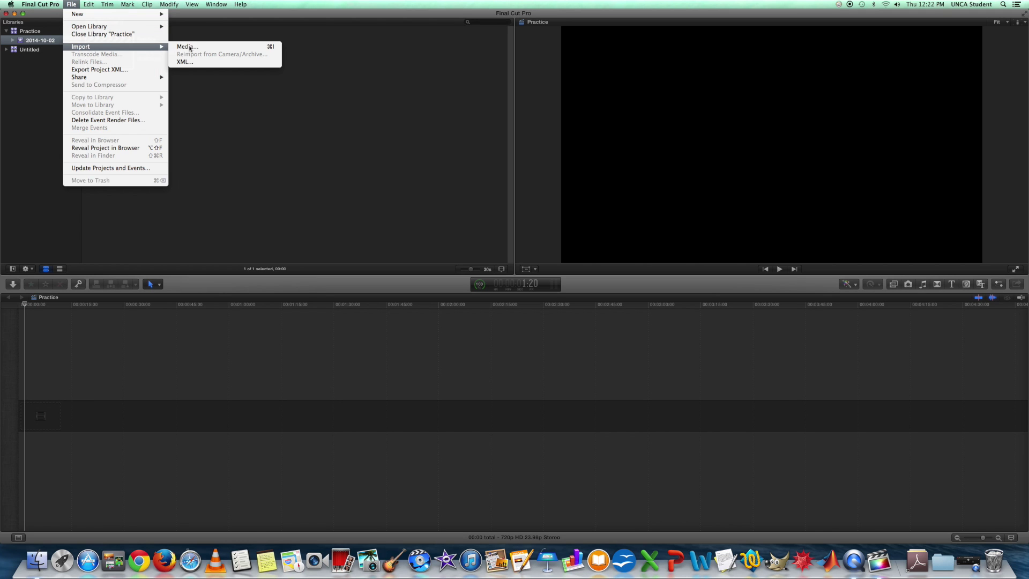
{"action": "left_click", "coordinate": [187, 47]}
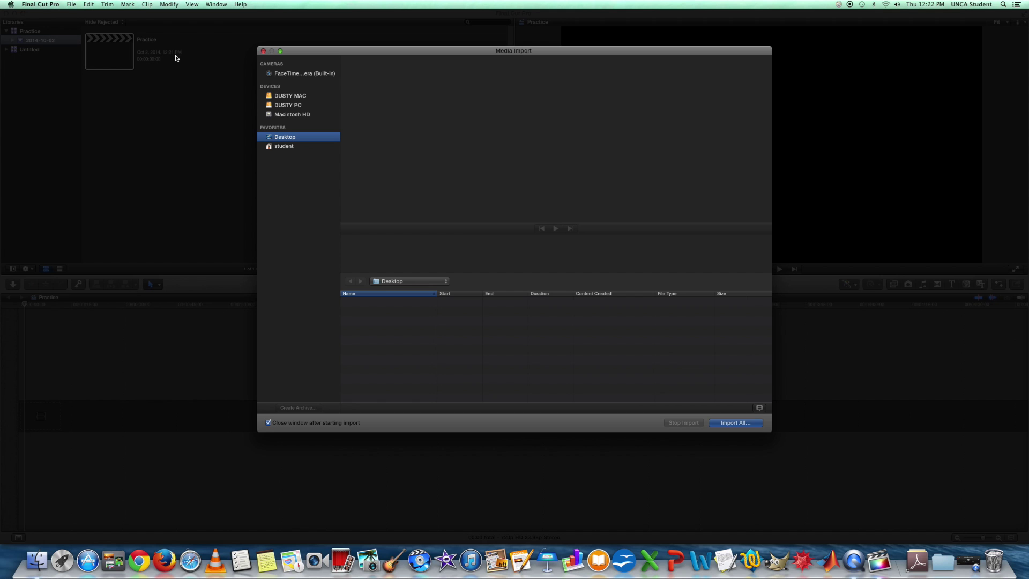
{"action": "left_click", "coordinate": [300, 96]}
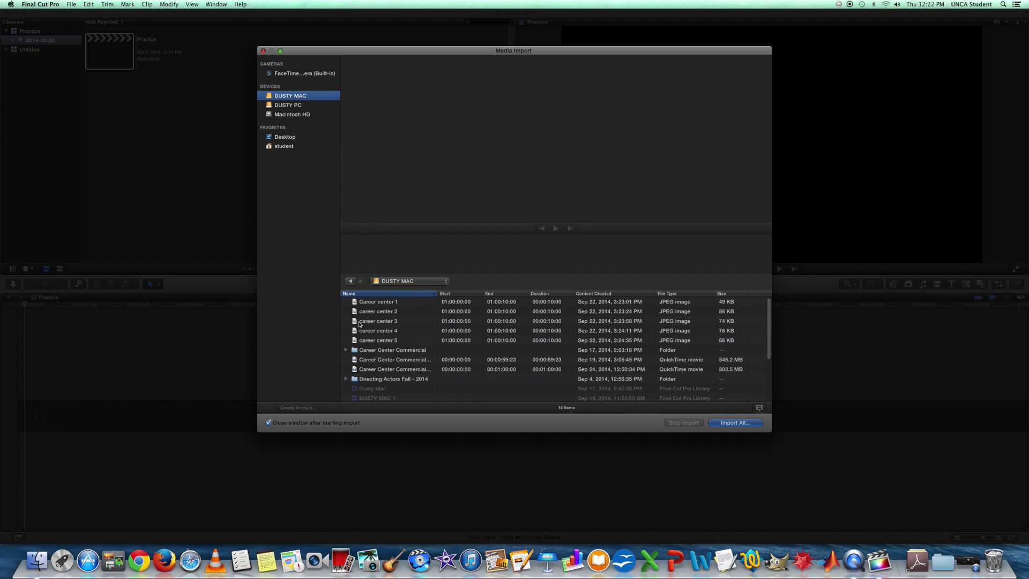
{"action": "left_click", "coordinate": [394, 340]}
{"action": "key", "text": "shift+Up"}
{"action": "key", "text": "shift+Up"}
{"action": "key", "text": "shift+Up"}
{"action": "key", "text": "shift+Up"}
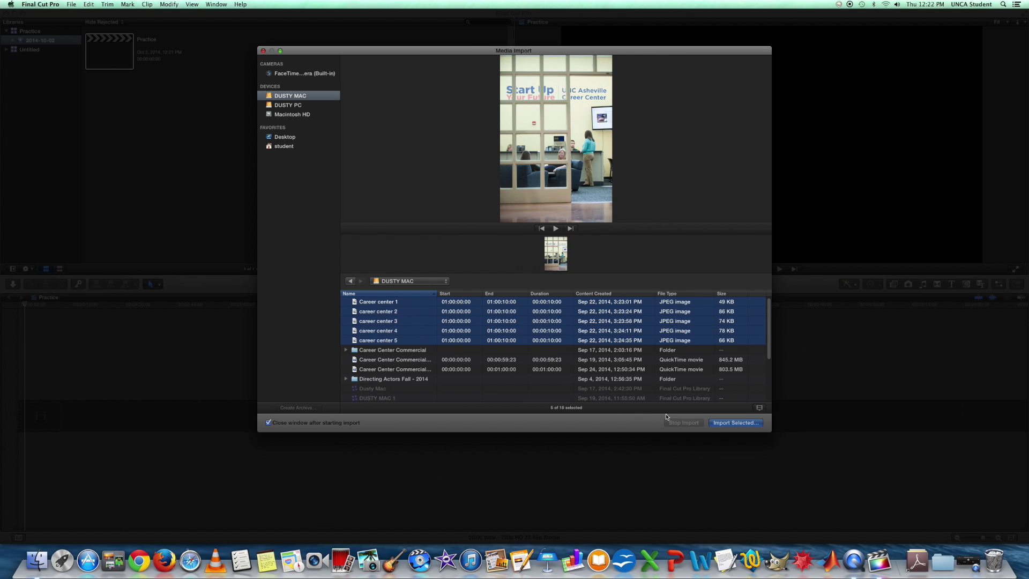
{"action": "left_click", "coordinate": [745, 424]}
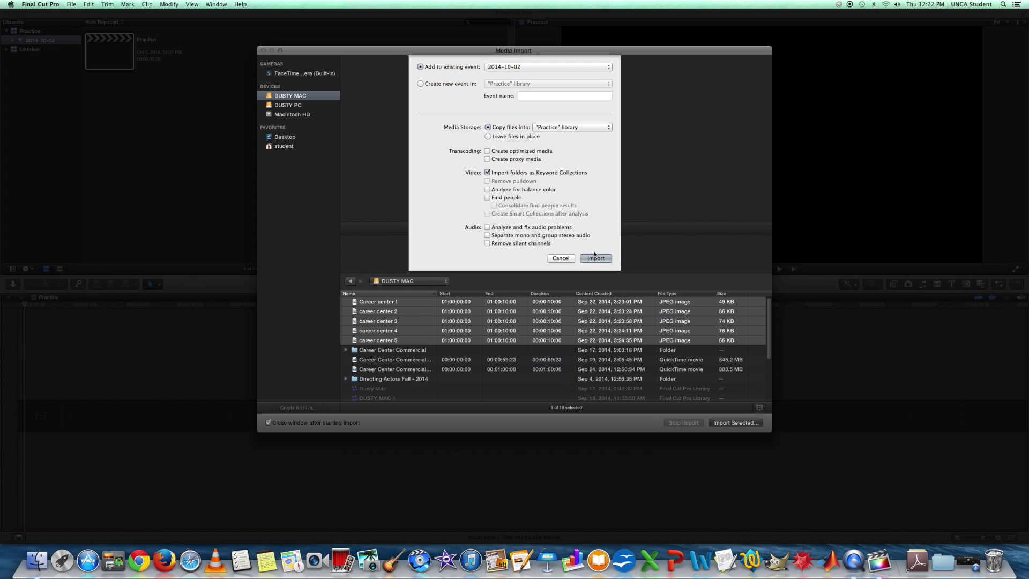
{"action": "left_click", "coordinate": [605, 259]}
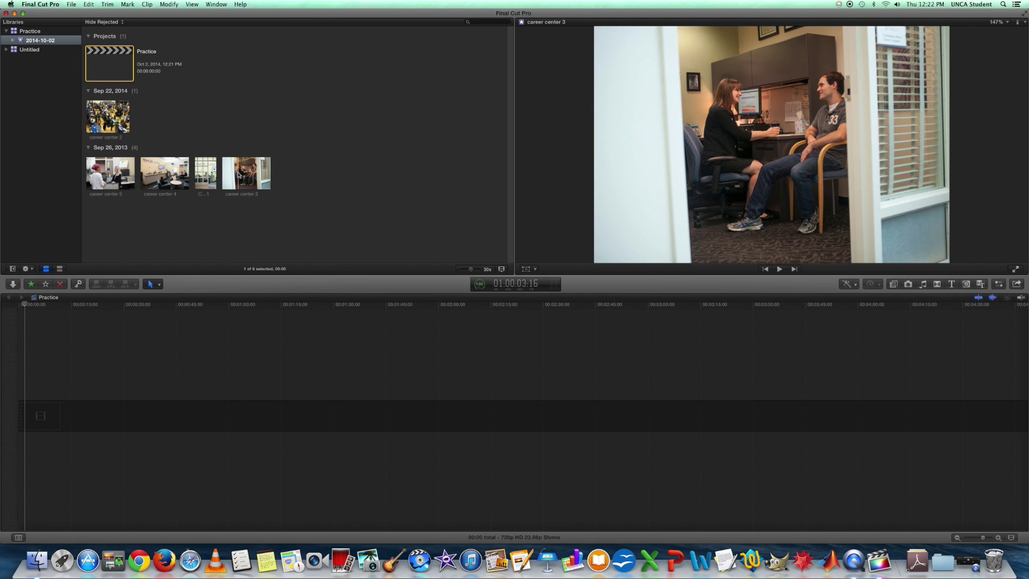
Add all five career center photos to the Practice timeline at 1080p HD, 1920x1080, 23.98p, and set the playhead at the start
{"action": "key", "text": "super+a"}
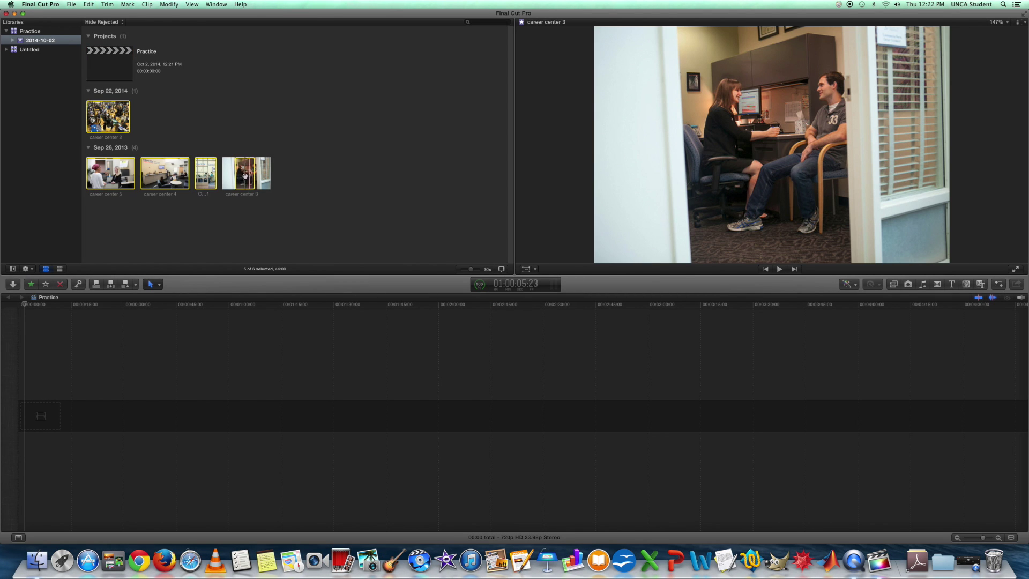
{"action": "left_click_drag", "start_coordinate": [247, 180], "coordinate": [103, 410]}
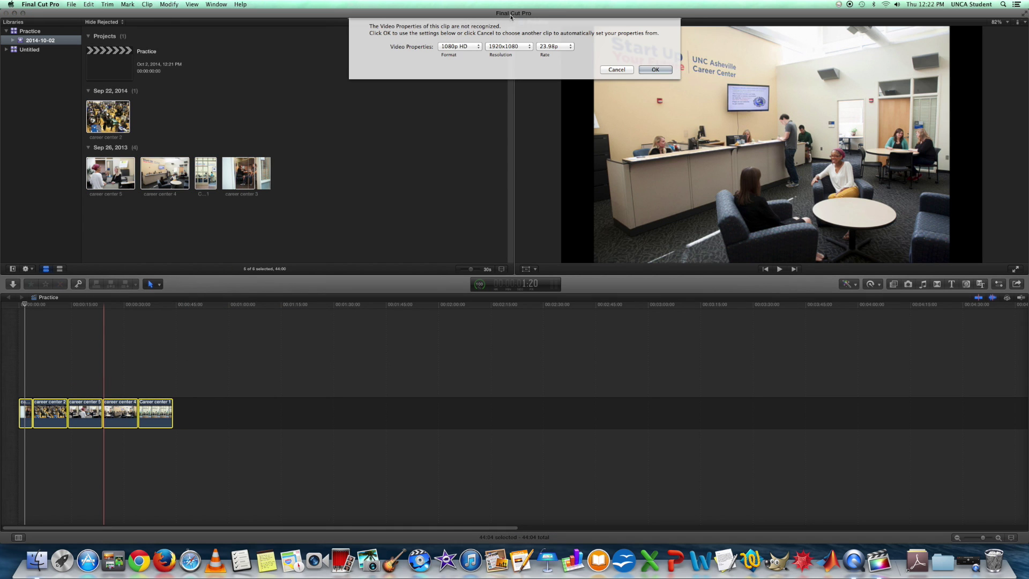
{"action": "key", "text": "Return"}
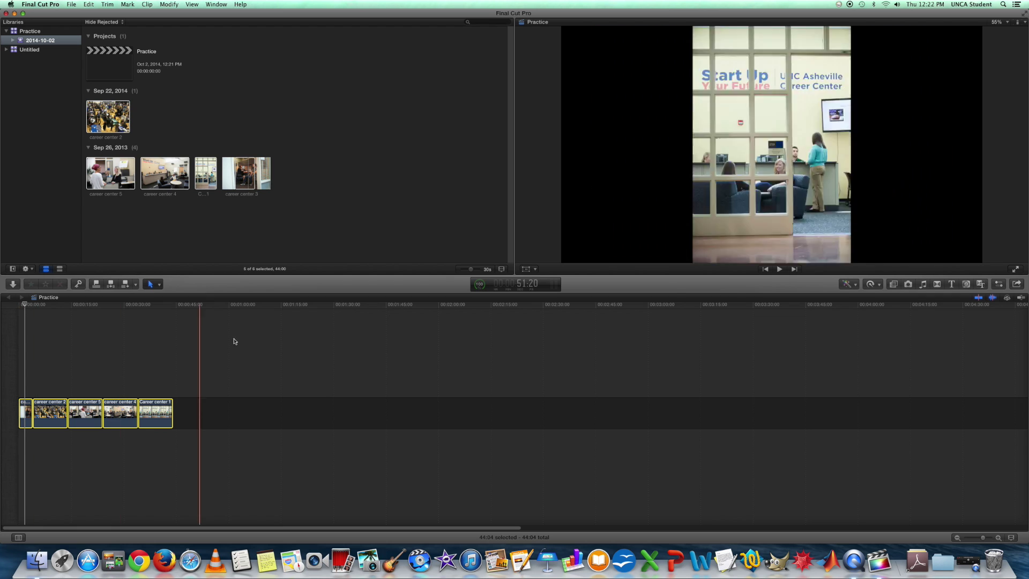
{"action": "left_click", "coordinate": [258, 346]}
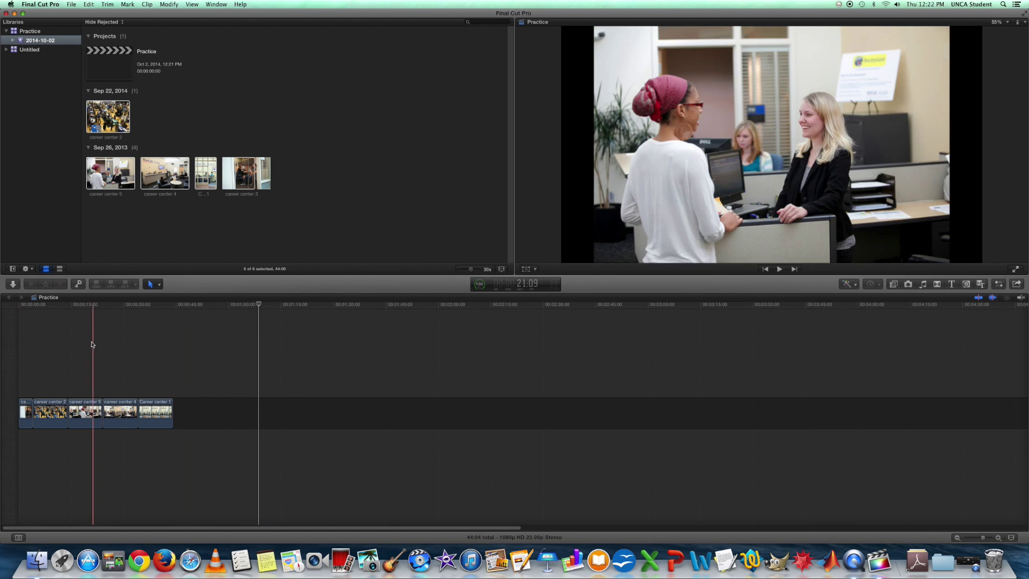
{"action": "left_click", "coordinate": [21, 308]}
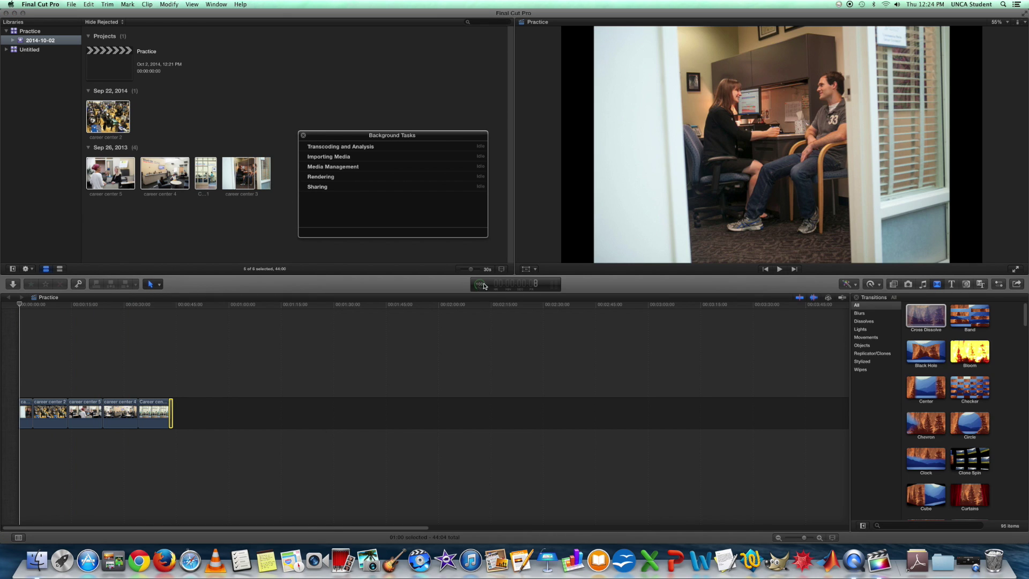
Close the Background Tasks window
{"action": "left_click", "coordinate": [304, 135]}
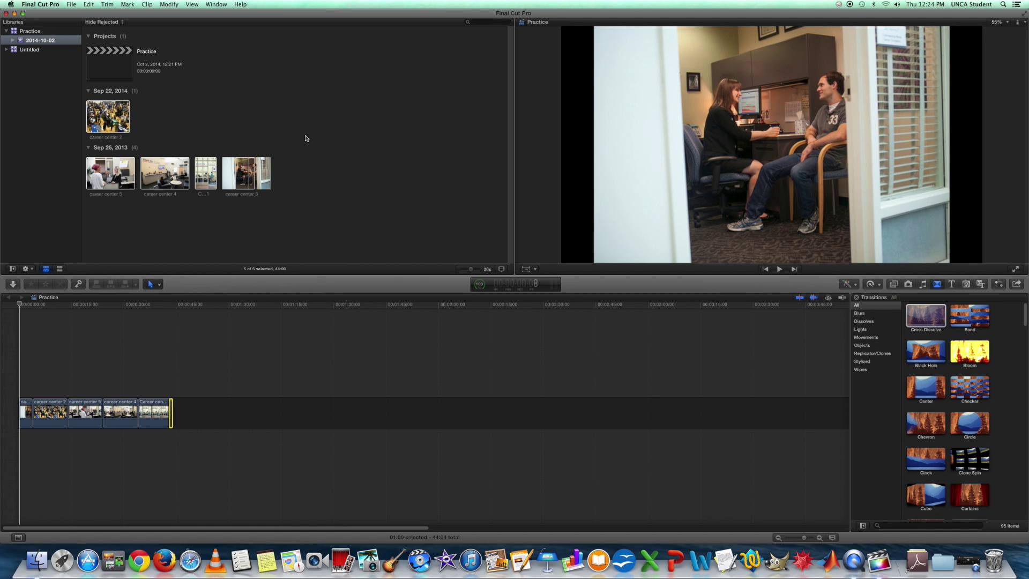
{"action": "left_click", "coordinate": [69, 4]}
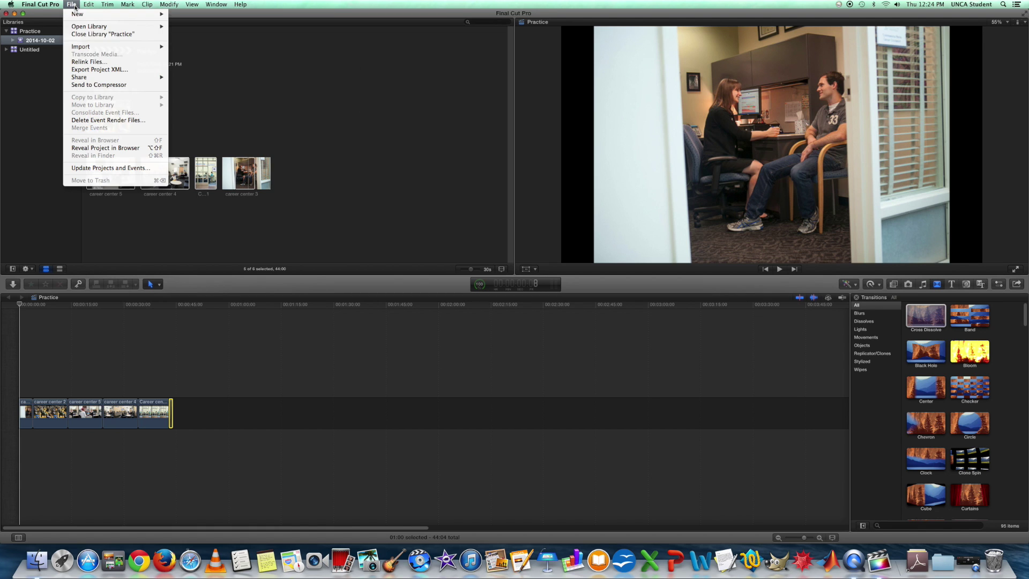
{"action": "left_click", "coordinate": [244, 74]}
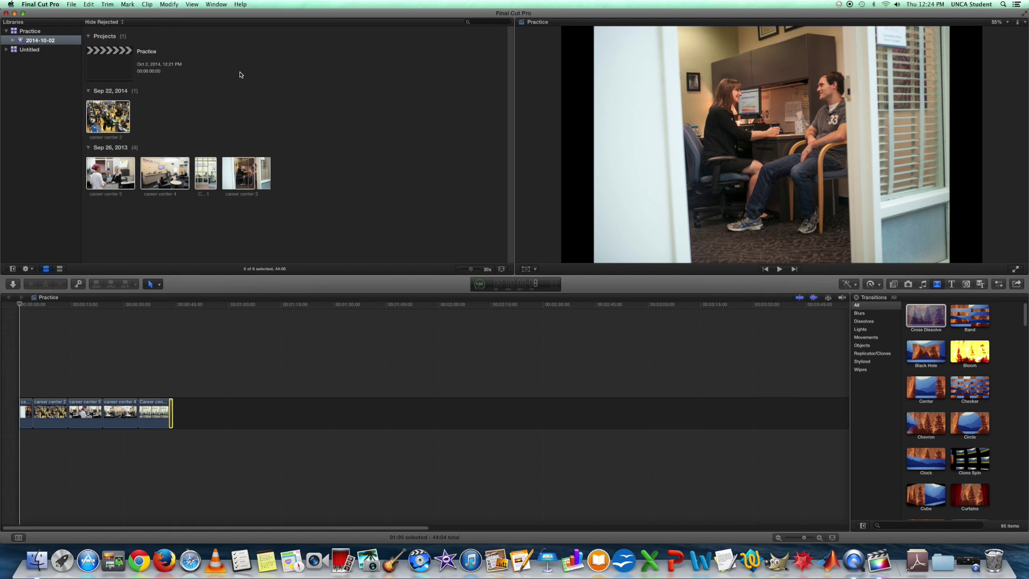
Examine which events the Practice and Untitled libraries contain, and leave both libraries collapsed
{"action": "left_click", "coordinate": [12, 41]}
{"action": "left_click", "coordinate": [7, 32]}
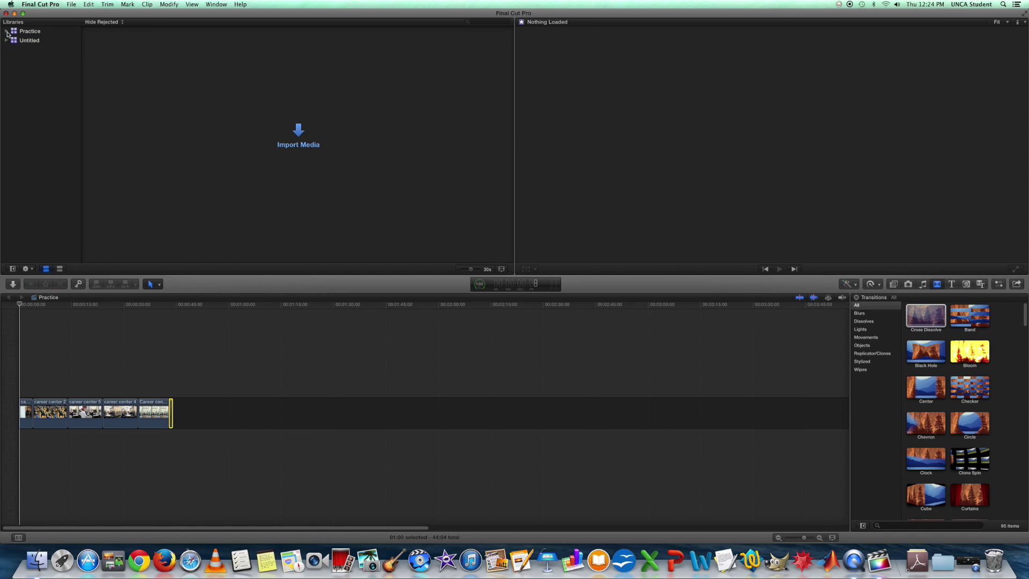
{"action": "left_click", "coordinate": [7, 41]}
{"action": "left_click", "coordinate": [19, 51]}
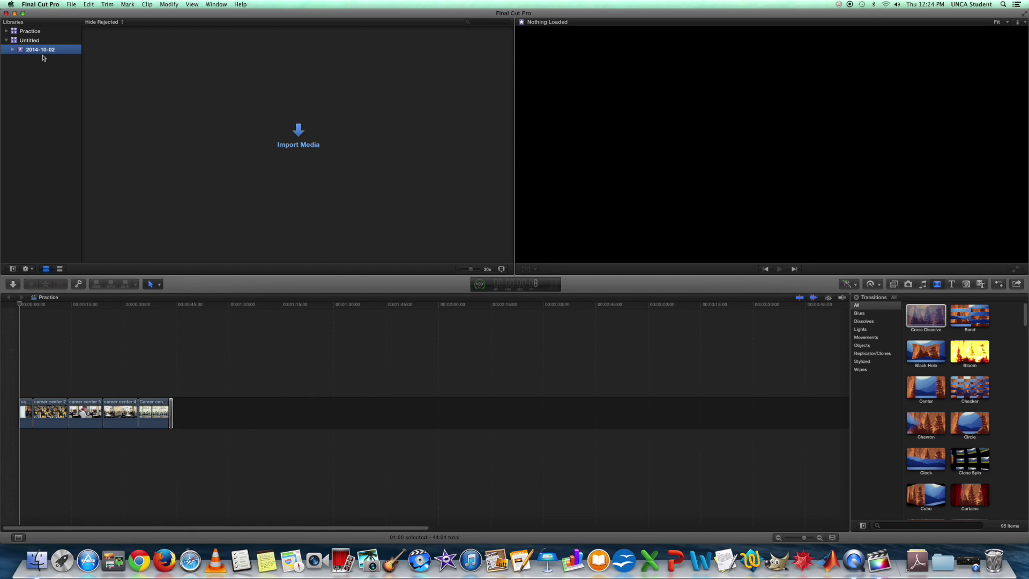
{"action": "left_click", "coordinate": [12, 50]}
{"action": "left_click", "coordinate": [6, 31]}
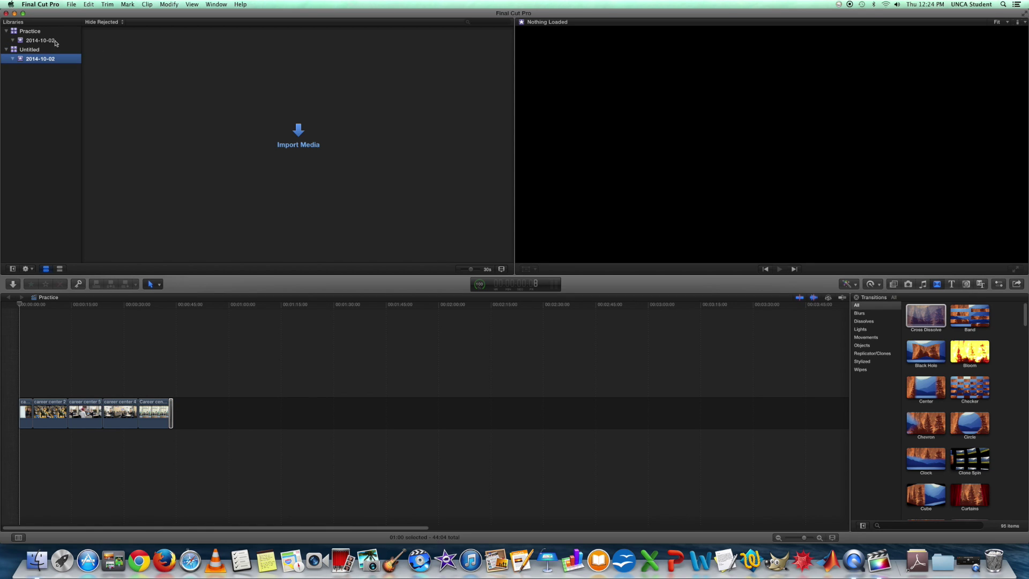
{"action": "left_click", "coordinate": [7, 31]}
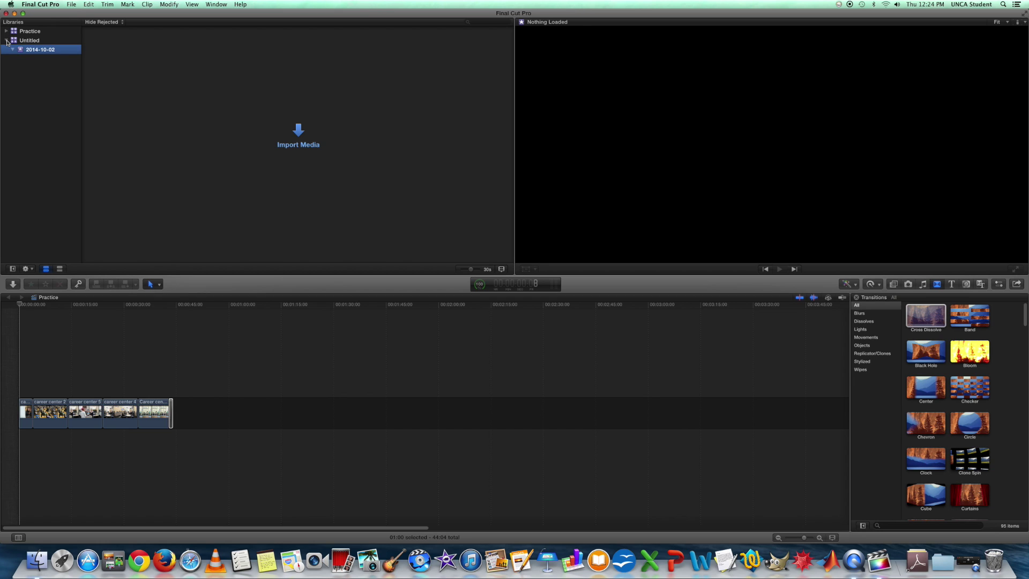
{"action": "left_click", "coordinate": [6, 40]}
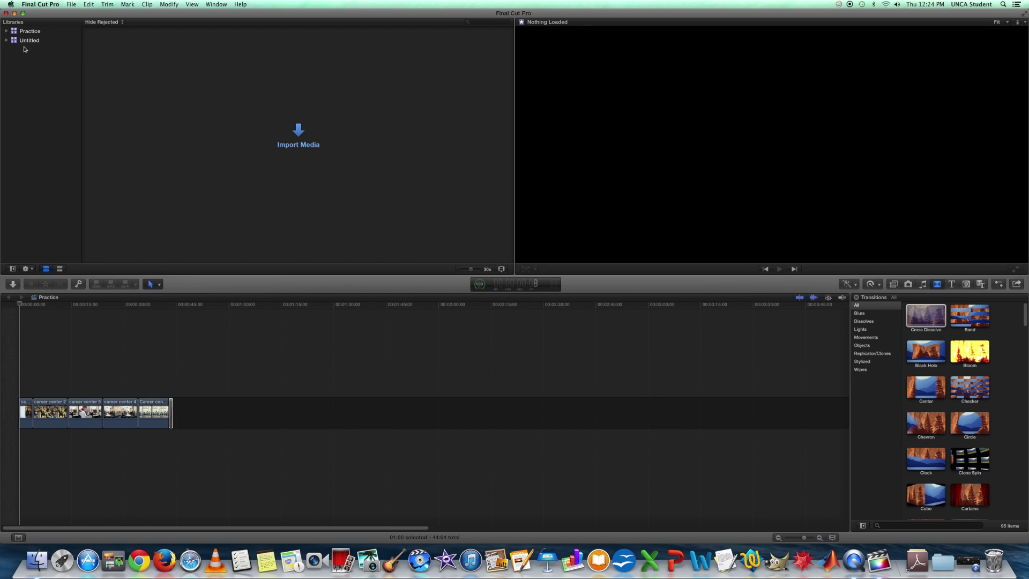
{"action": "left_click", "coordinate": [73, 4]}
{"action": "mouse_move", "coordinate": [113, 26]}
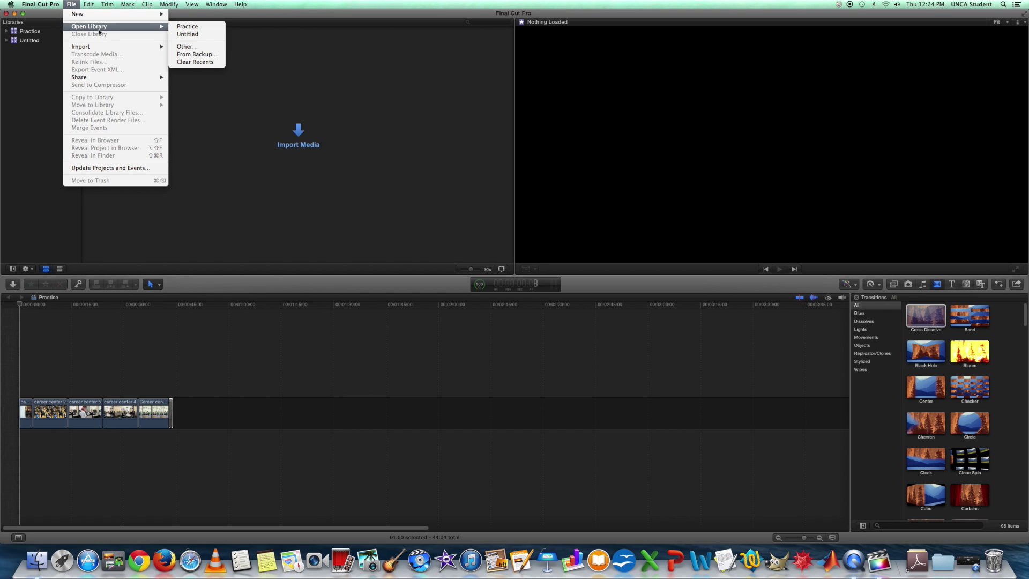
{"action": "left_click", "coordinate": [205, 48]}
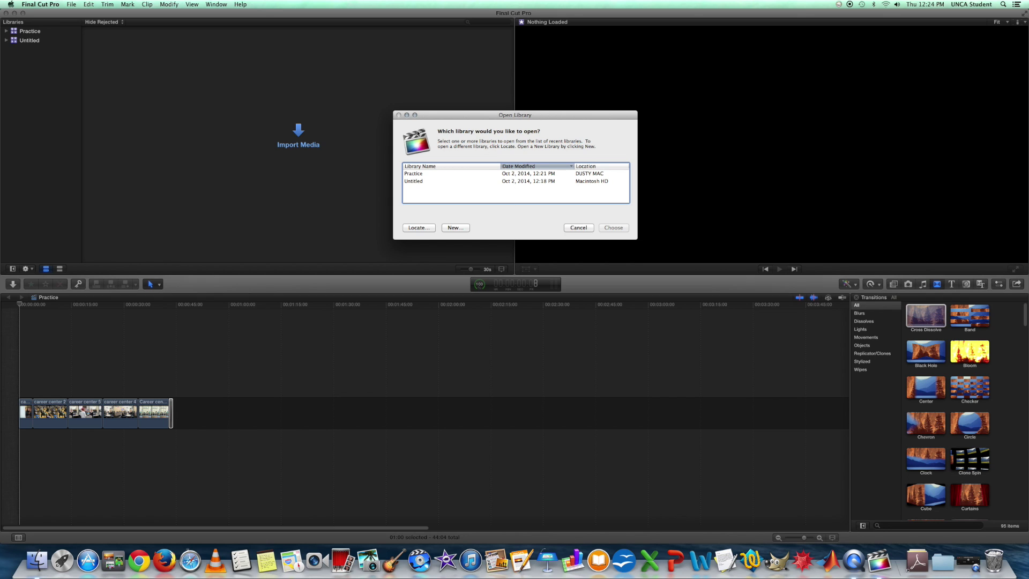
{"action": "left_click", "coordinate": [583, 230]}
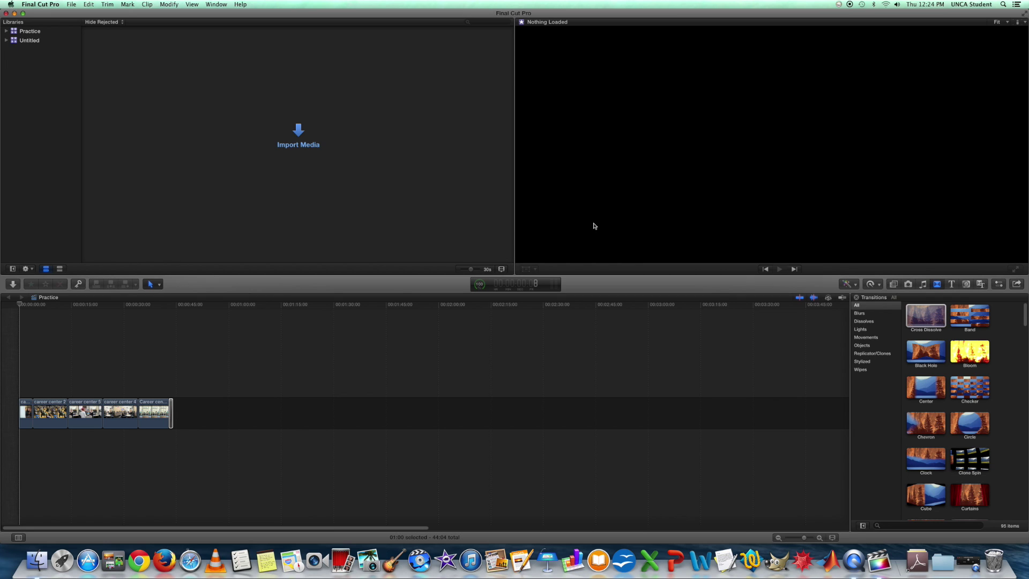
Expand the Practice library and try to copy its 2014-10-02 event into the Untitled library
{"action": "left_click", "coordinate": [6, 31]}
{"action": "left_click", "coordinate": [27, 31]}
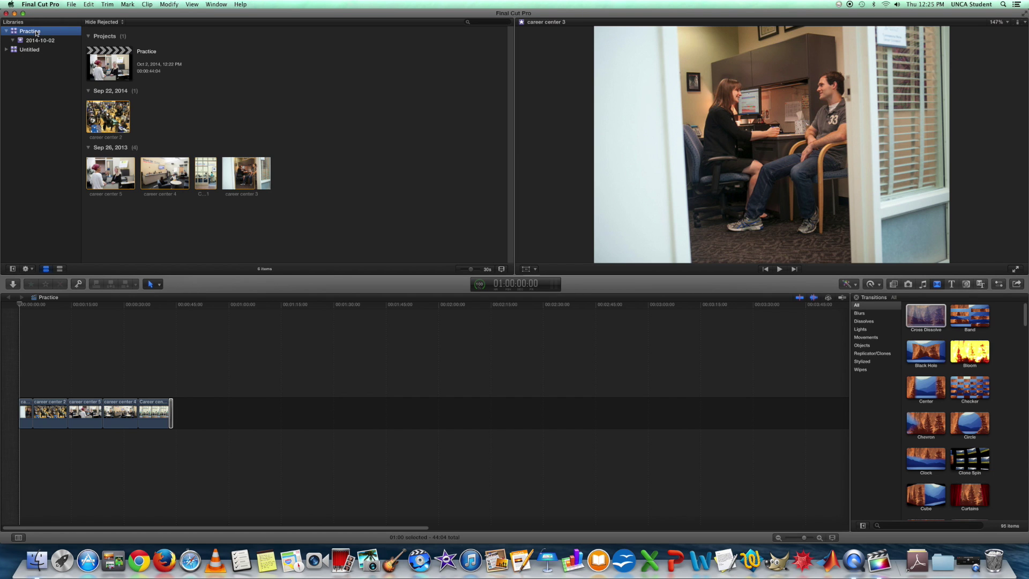
{"action": "left_click_drag", "start_coordinate": [37, 41], "coordinate": [29, 50]}
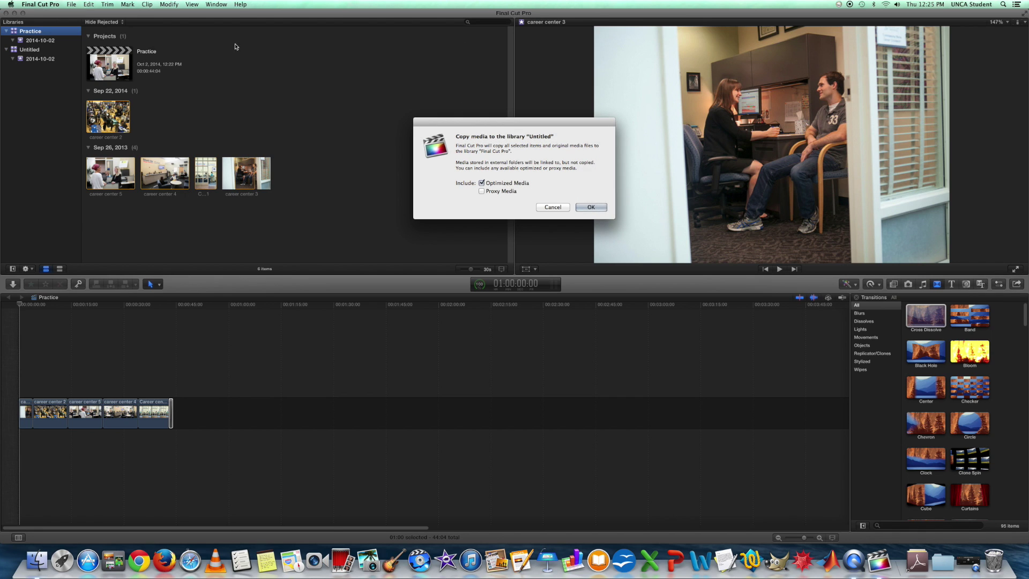
{"action": "left_click", "coordinate": [564, 208]}
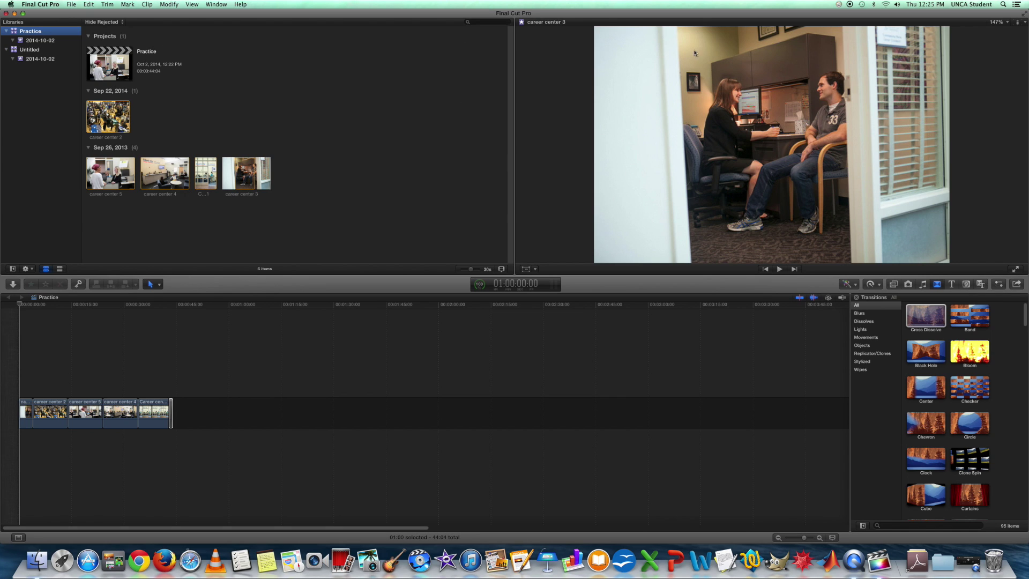
Copy the Practice library's 2014-10-02 event into the Untitled library with optimized media included, and check the background tasks
{"action": "left_click", "coordinate": [37, 41]}
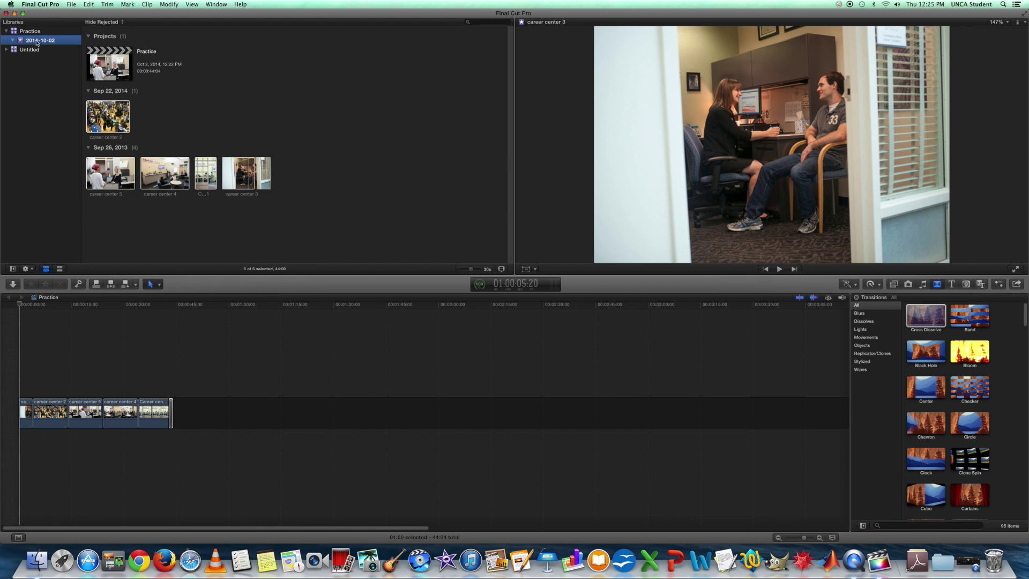
{"action": "left_click_drag", "start_coordinate": [44, 43], "coordinate": [31, 51]}
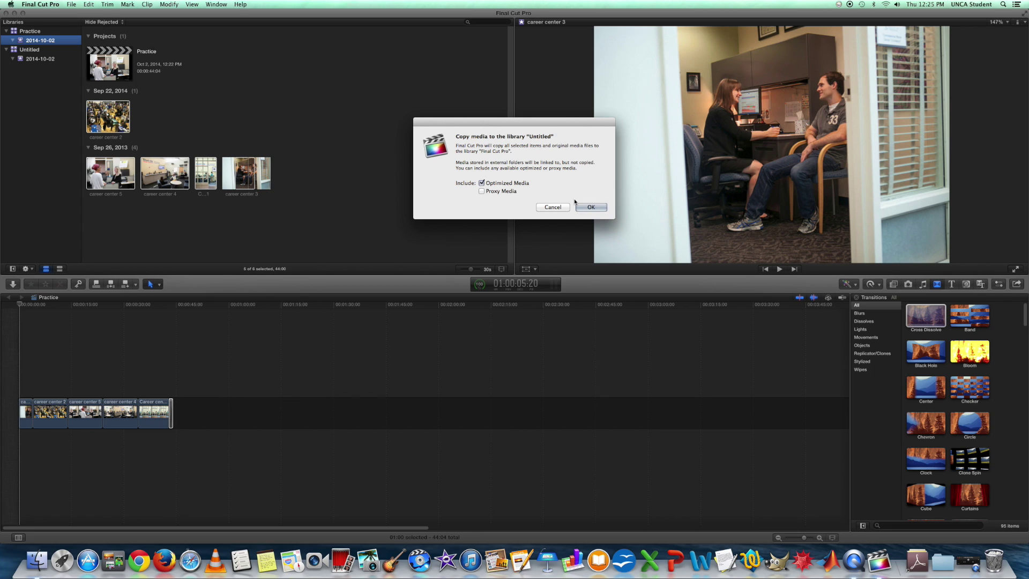
{"action": "left_click", "coordinate": [591, 207]}
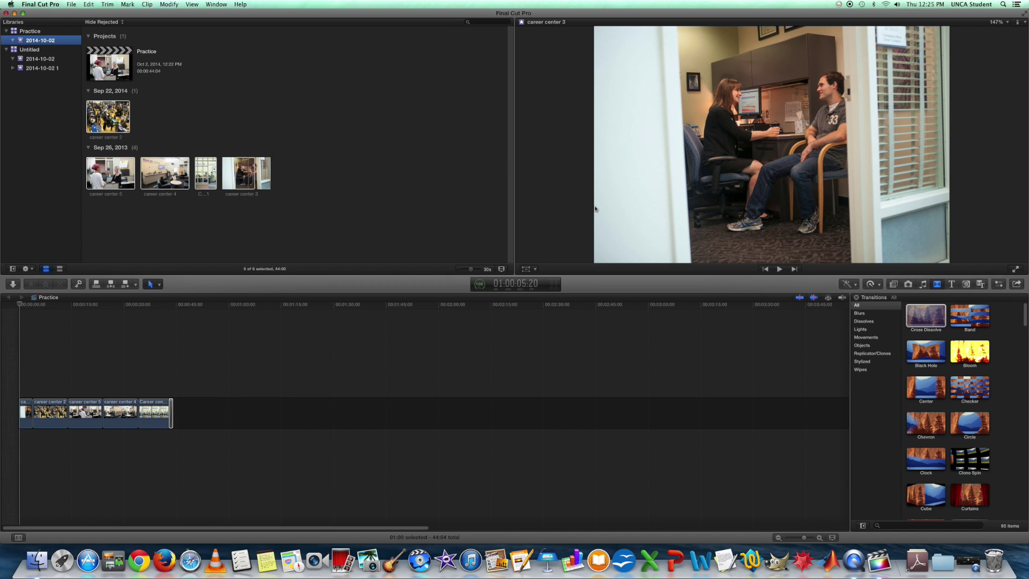
{"action": "left_click", "coordinate": [479, 285]}
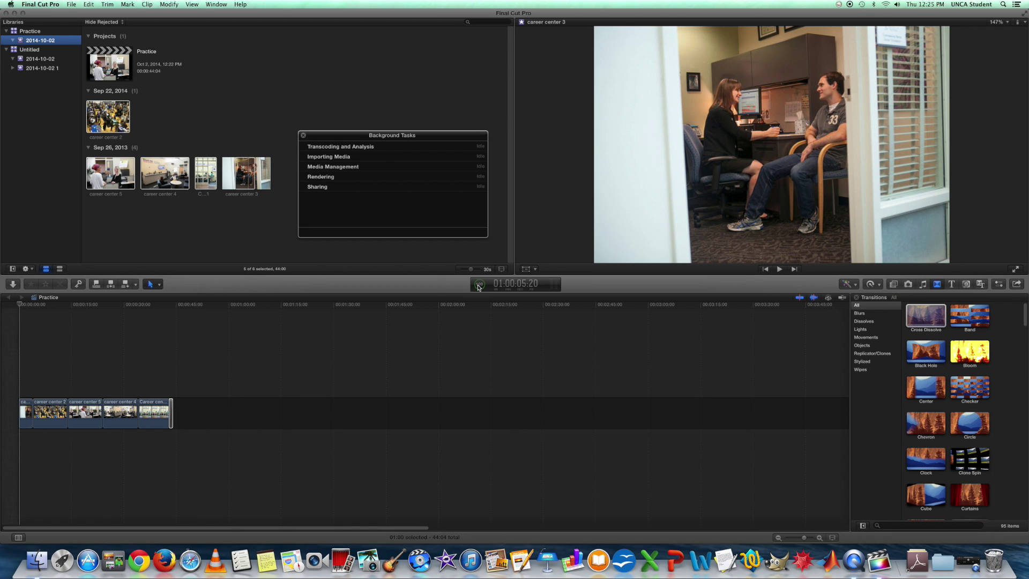
{"action": "left_click", "coordinate": [303, 135]}
Review the copied event 2014-10-02 1 in the Untitled library and collapse both libraries
{"action": "left_click", "coordinate": [19, 70]}
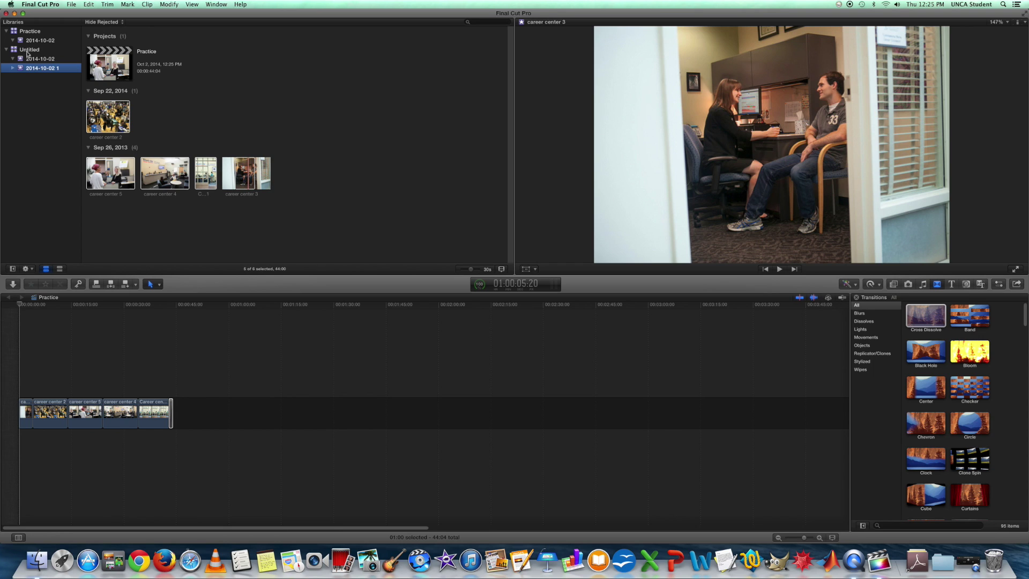
{"action": "left_click", "coordinate": [28, 50]}
{"action": "left_click_drag", "start_coordinate": [32, 68], "coordinate": [31, 67]}
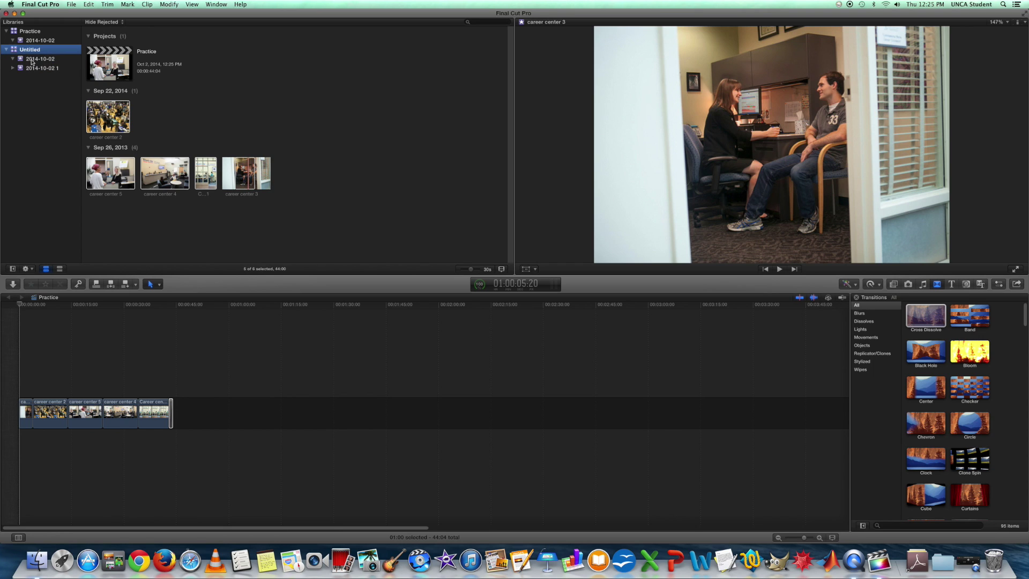
{"action": "left_click", "coordinate": [38, 69]}
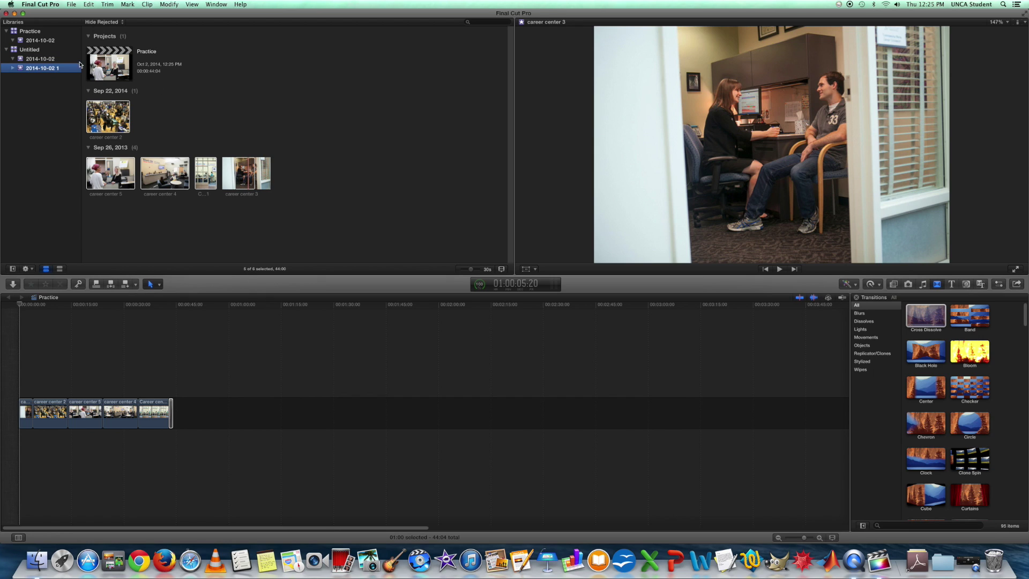
{"action": "left_click_drag", "start_coordinate": [47, 68], "coordinate": [40, 32]}
{"action": "left_click", "coordinate": [7, 50]}
{"action": "left_click", "coordinate": [7, 32]}
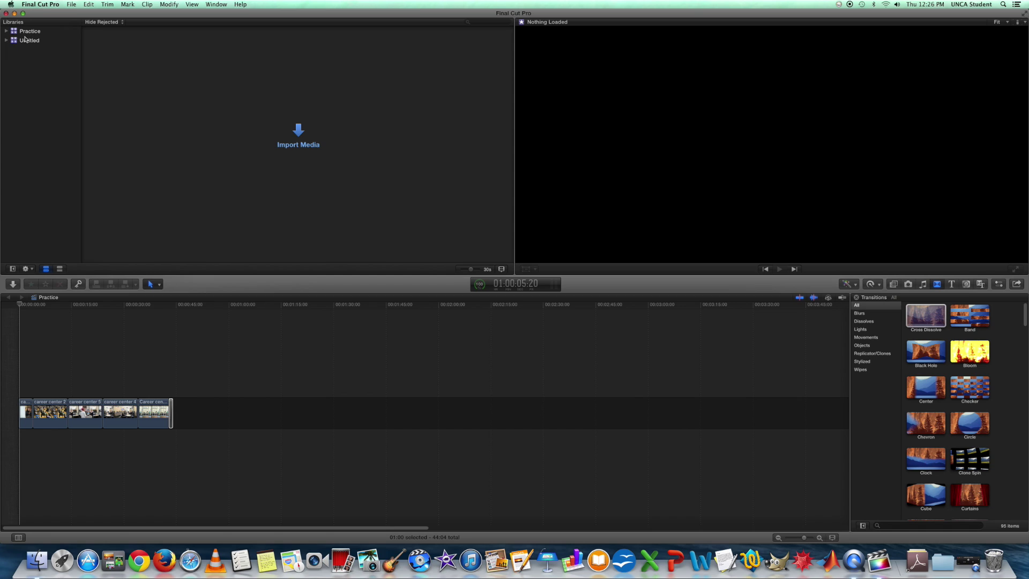
Compare the contents of the Practice and Untitled libraries, leaving both collapsed and Untitled selected
{"action": "left_click", "coordinate": [6, 31]}
{"action": "left_click", "coordinate": [7, 31]}
{"action": "left_click", "coordinate": [7, 40]}
{"action": "left_click", "coordinate": [8, 40]}
{"action": "left_click", "coordinate": [7, 31]}
{"action": "left_click", "coordinate": [7, 31]}
{"action": "left_click", "coordinate": [7, 41]}
{"action": "left_click", "coordinate": [7, 41]}
{"action": "left_click", "coordinate": [28, 33]}
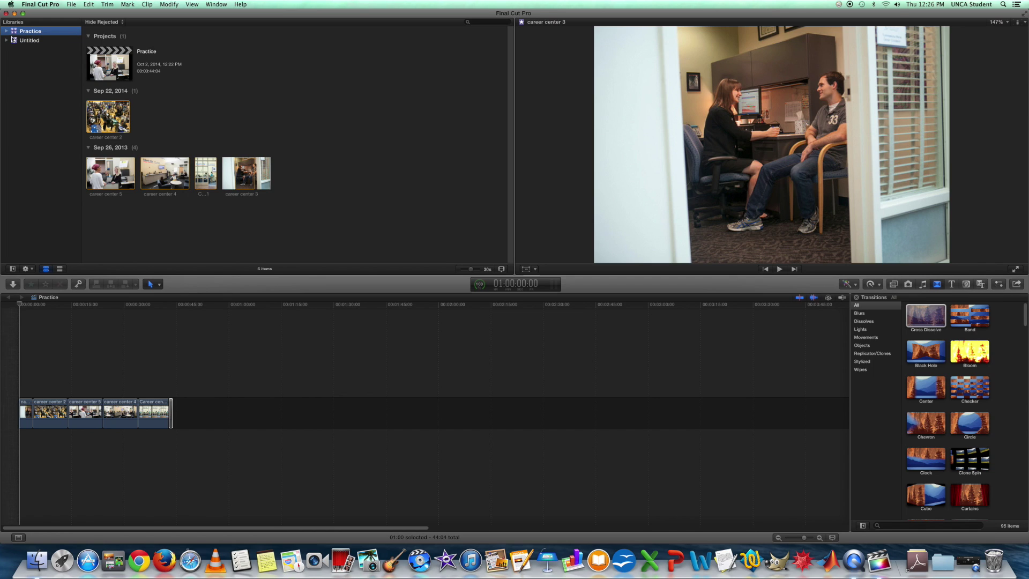
{"action": "left_click", "coordinate": [6, 40]}
{"action": "left_click", "coordinate": [22, 42]}
{"action": "left_click", "coordinate": [6, 40]}
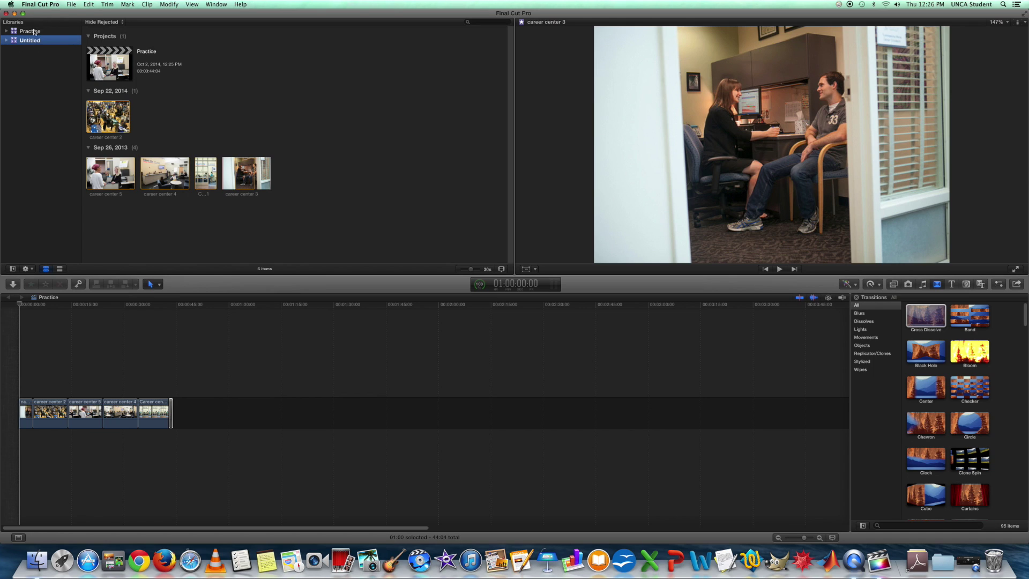
{"action": "left_click", "coordinate": [71, 3]}
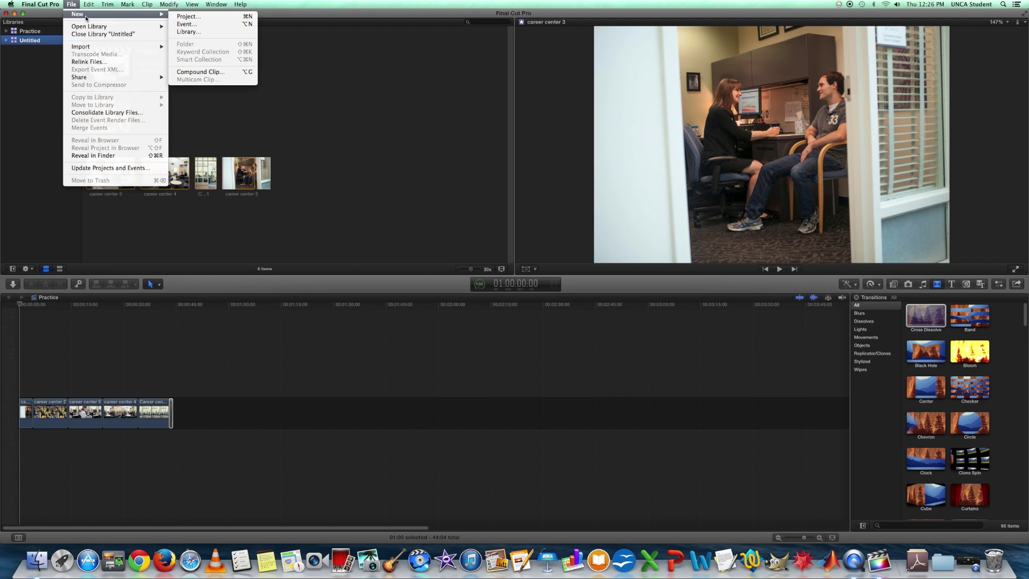
{"action": "mouse_move", "coordinate": [40, 4]}
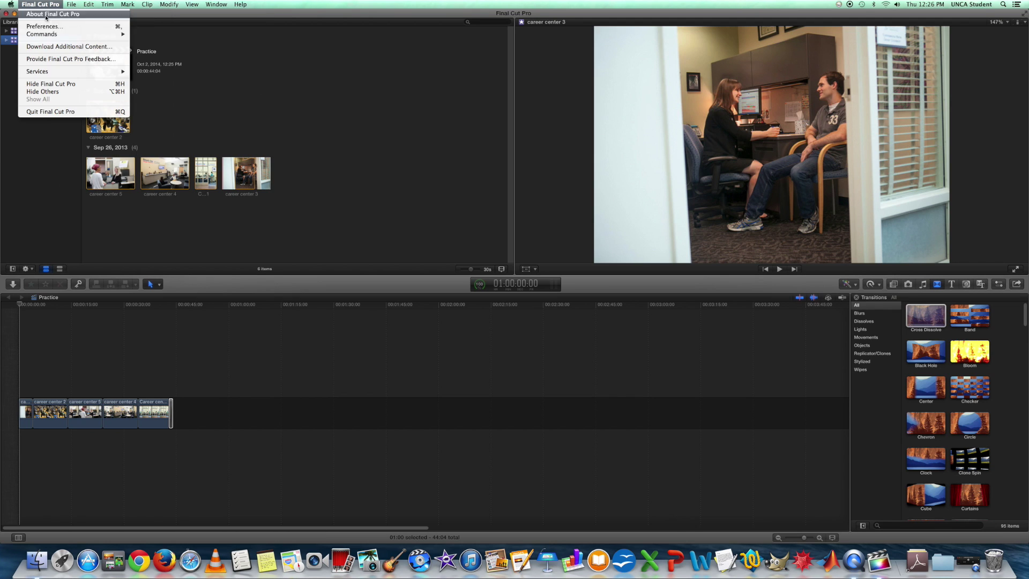
{"action": "left_click", "coordinate": [8, 71]}
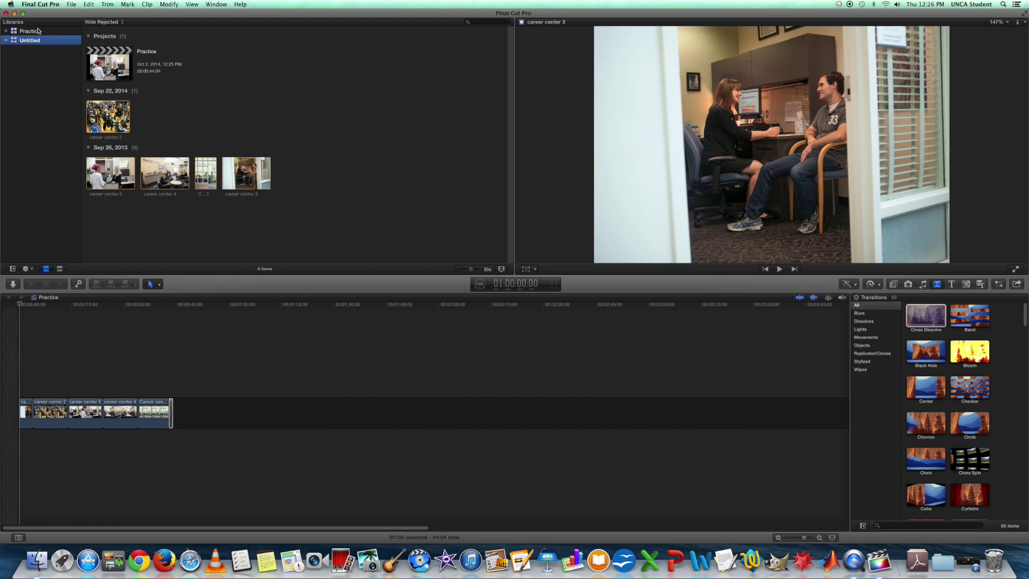
Locate the existing Dusty Mac library on the DUSTY MAC drive and open it alongside the Practice and Untitled libraries
{"action": "left_click", "coordinate": [38, 31]}
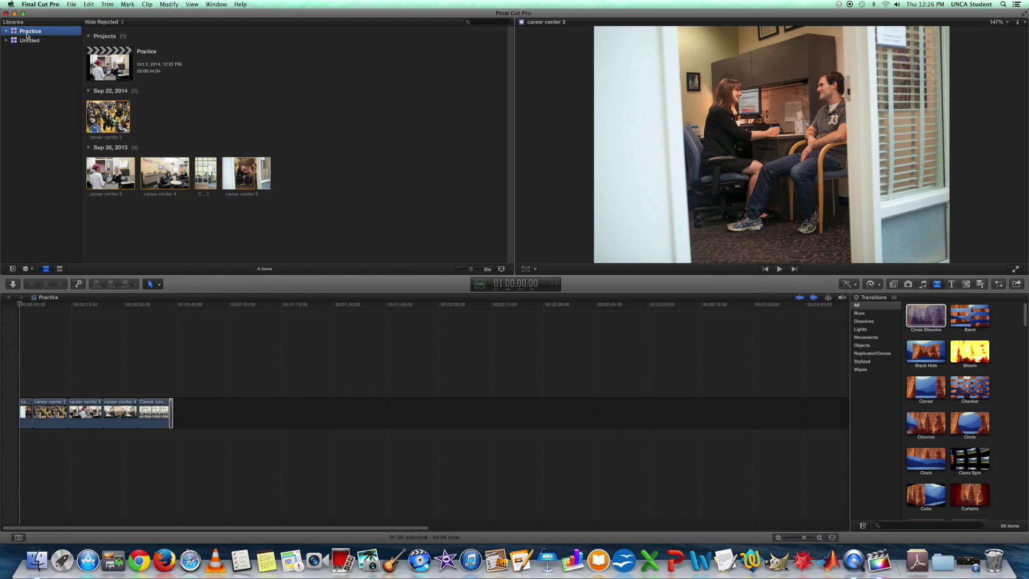
{"action": "key", "text": "Down"}
{"action": "left_click", "coordinate": [74, 5]}
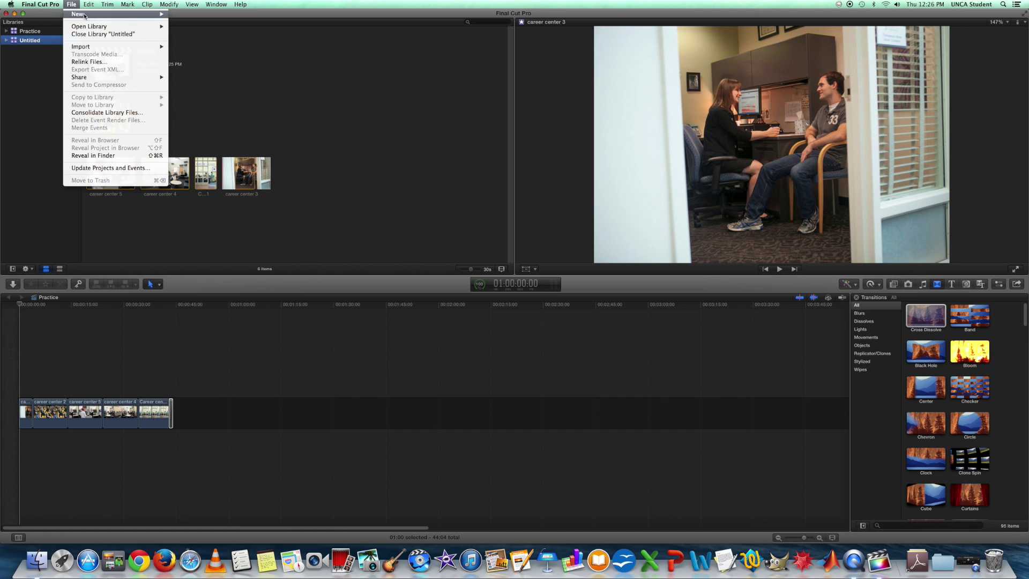
{"action": "mouse_move", "coordinate": [110, 26]}
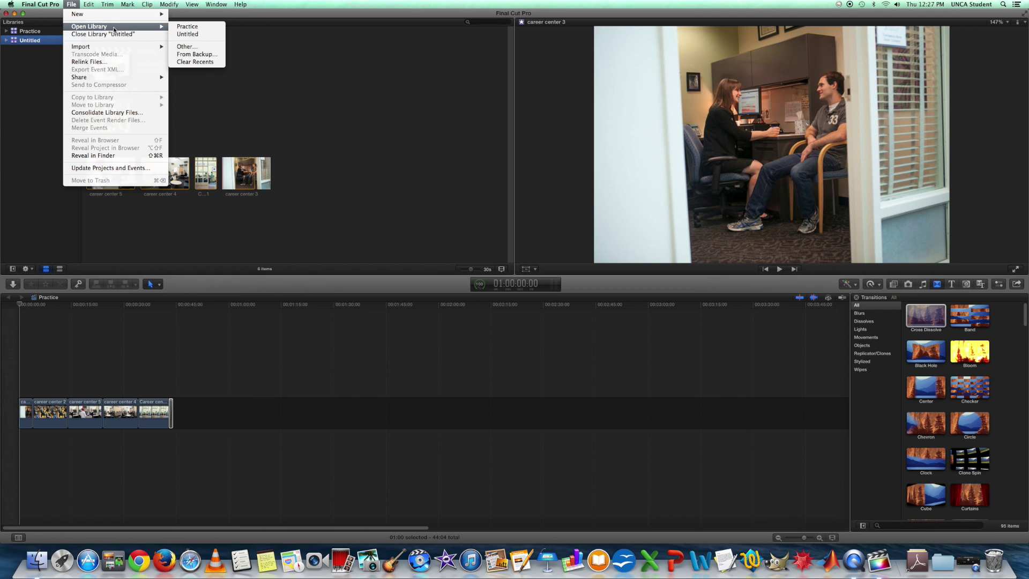
{"action": "left_click", "coordinate": [202, 47]}
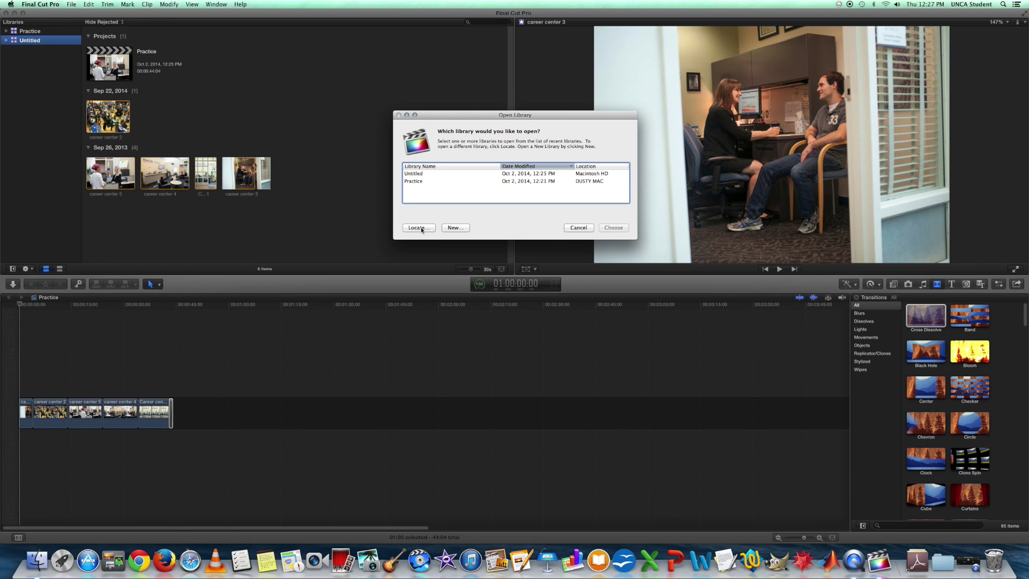
{"action": "left_click", "coordinate": [418, 227]}
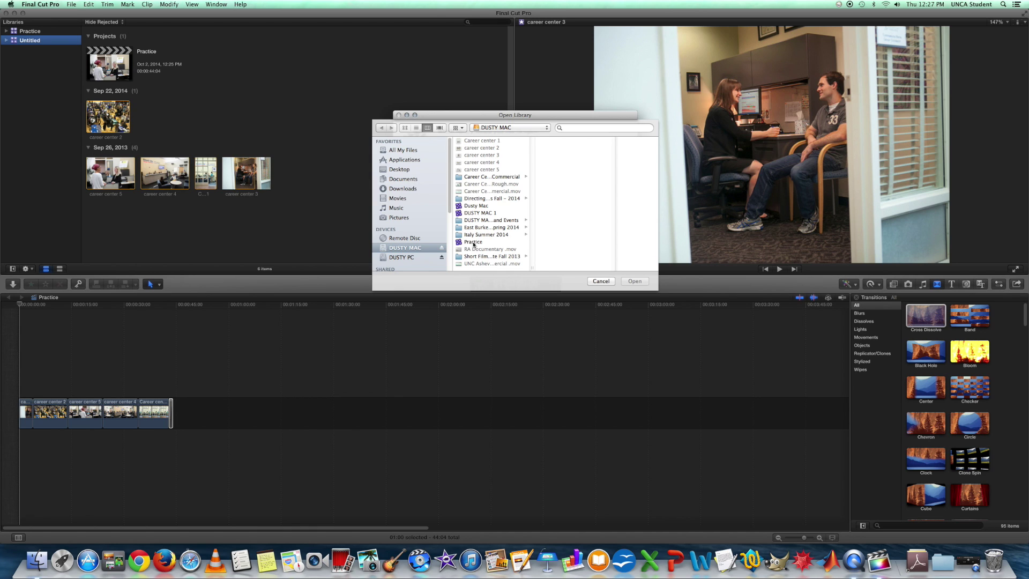
{"action": "left_click", "coordinate": [475, 206]}
{"action": "left_click", "coordinate": [599, 280]}
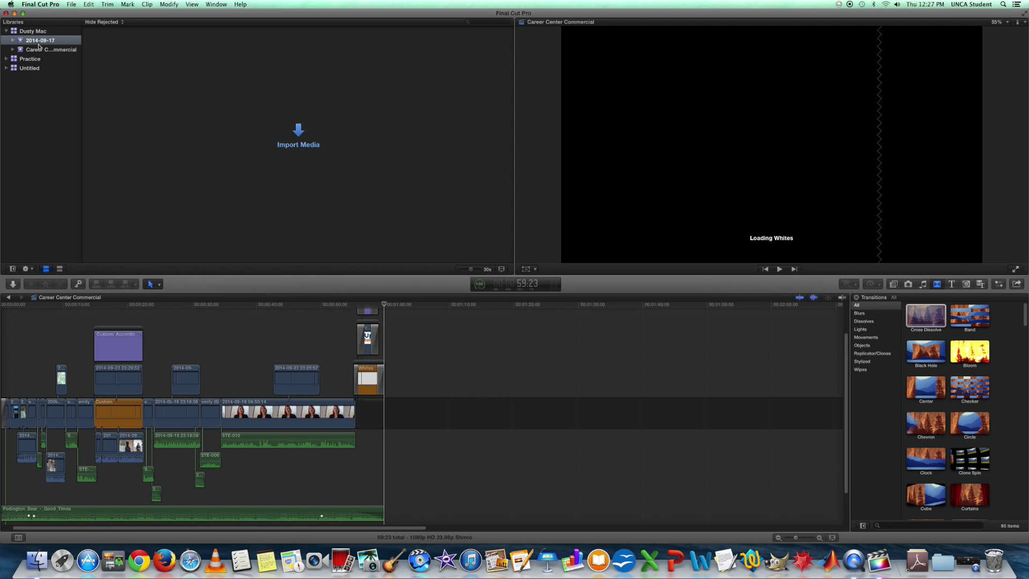
Check the events inside the Dusty Mac library and leave the library collapsed
{"action": "left_click", "coordinate": [7, 31]}
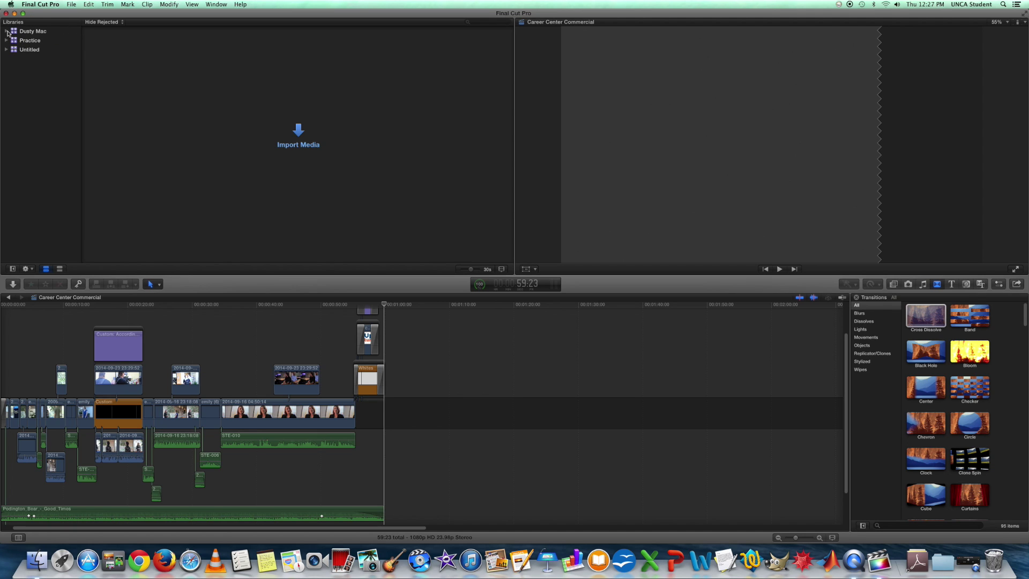
{"action": "left_click", "coordinate": [7, 31]}
{"action": "left_click", "coordinate": [7, 31]}
{"action": "left_click", "coordinate": [7, 32]}
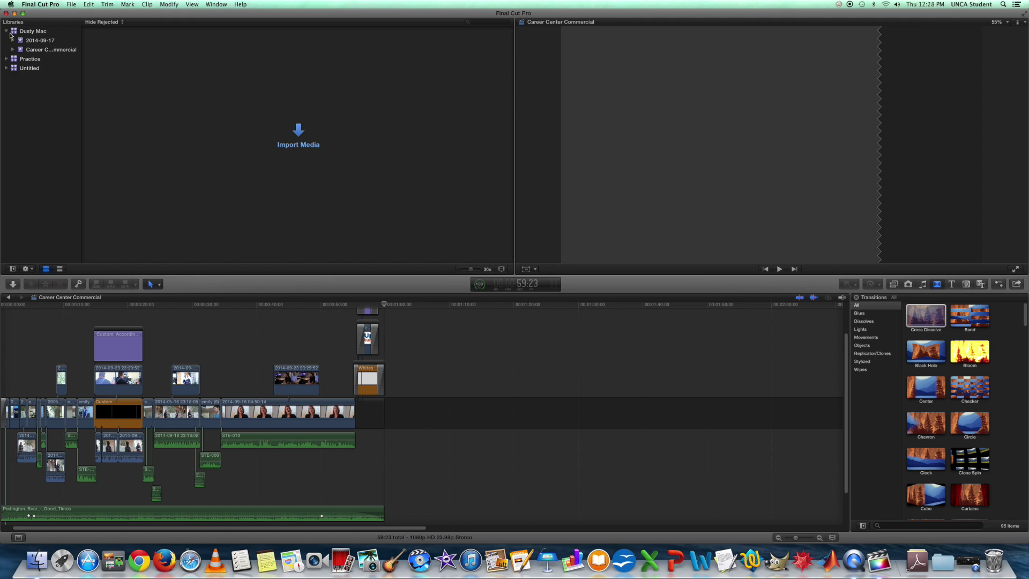
{"action": "left_click", "coordinate": [7, 32]}
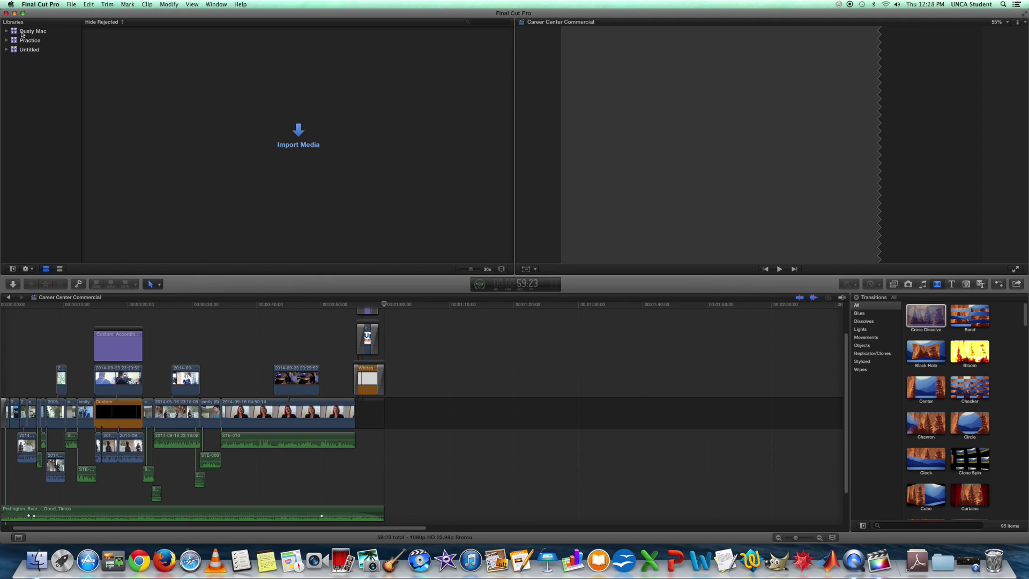